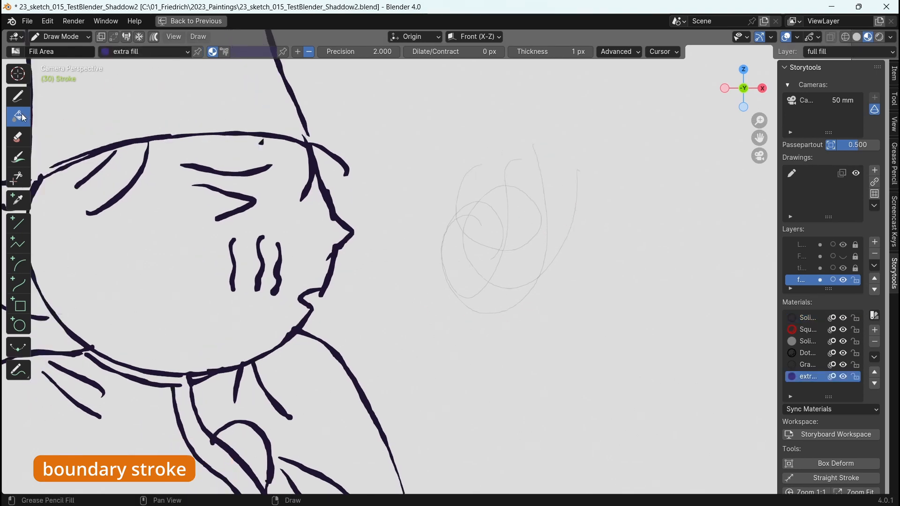
Step: Pin the extra fill material to the Fill Area brush
click(154, 53)
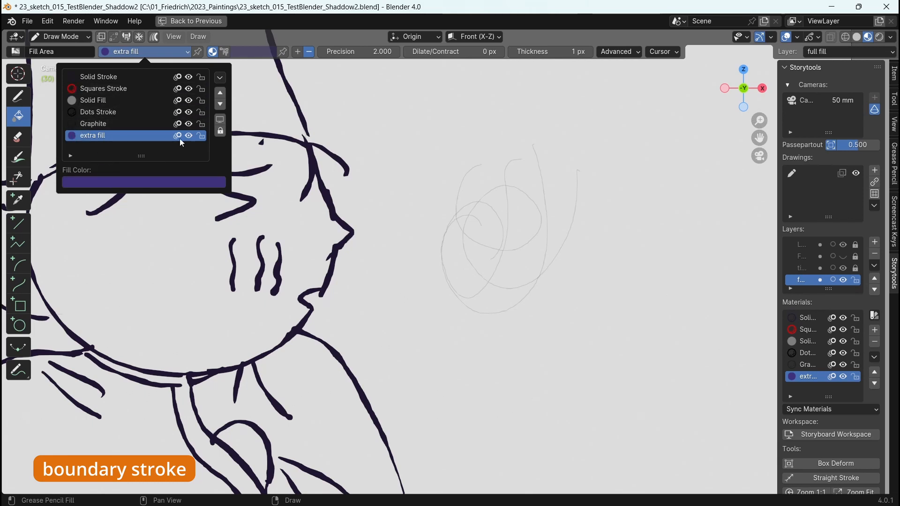
scroll(563, 187, down, 2)
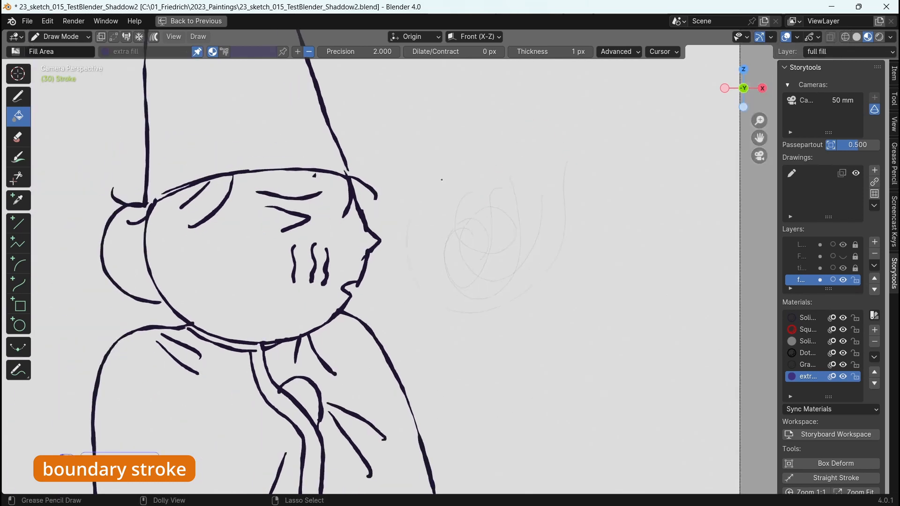
mouse_move(561, 229)
middle_down()
mouse_move(525, 223)
mouse_move(522, 192)
middle_up()
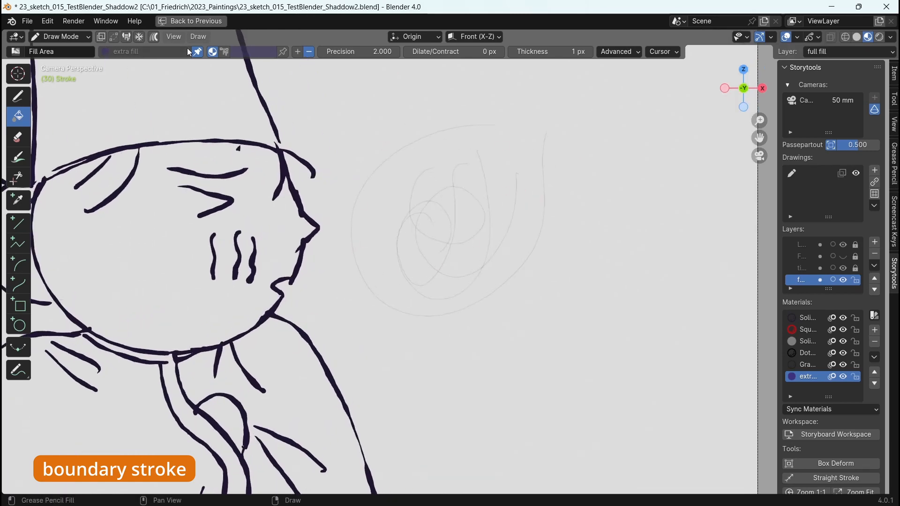
Step: Clean up the drawing by deleting the boundary strokes on the current frame
click(198, 37)
mouse_move(233, 104)
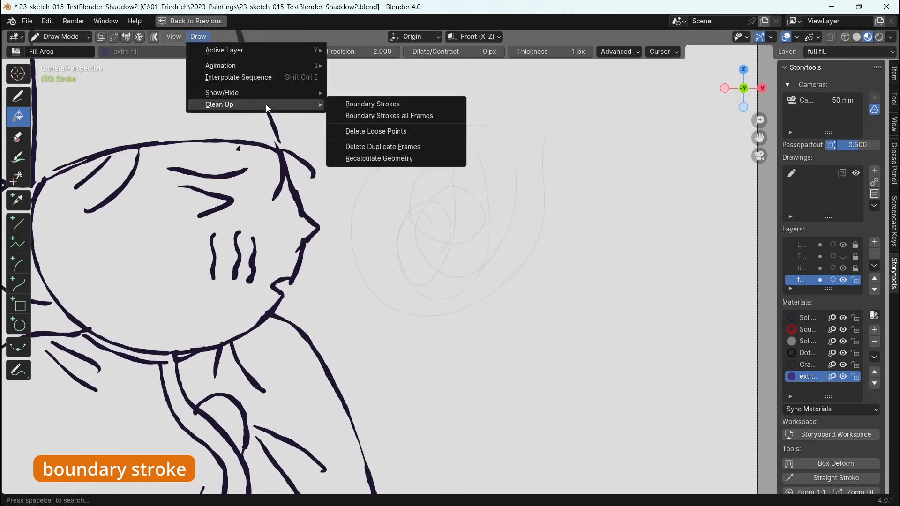
click(374, 104)
key(Home)
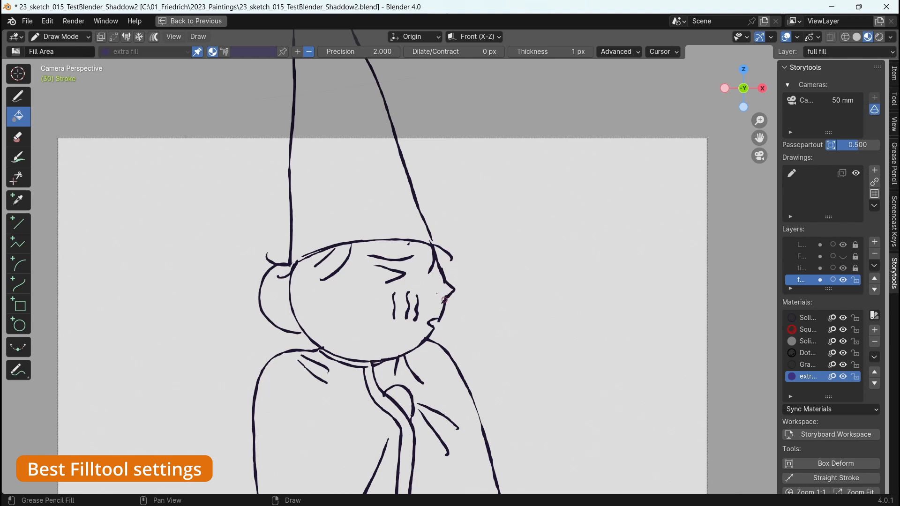
Step: Restore the full animation layout and set the Fill Area brush's Dilate/Contract to 2 px and Thickness to 2 px
key(ctrl+alt+space)
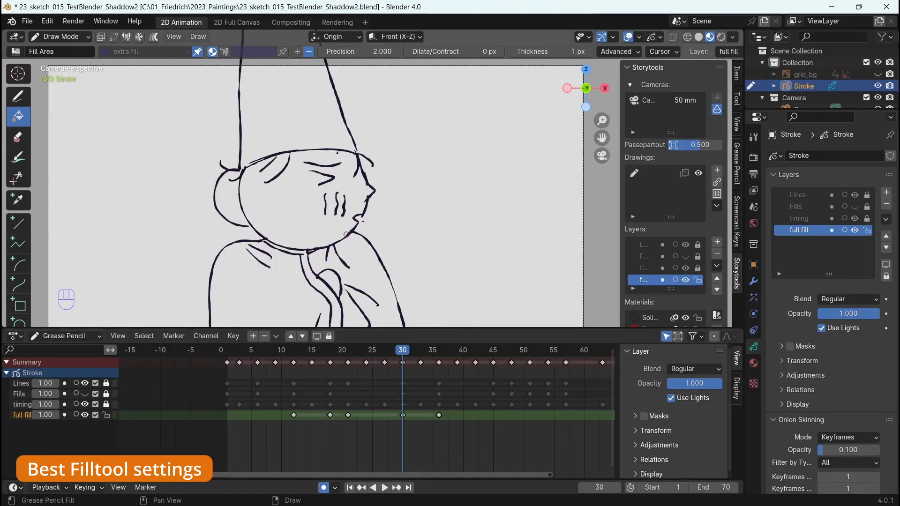
alt+middle_drag(365, 224, 422, 192)
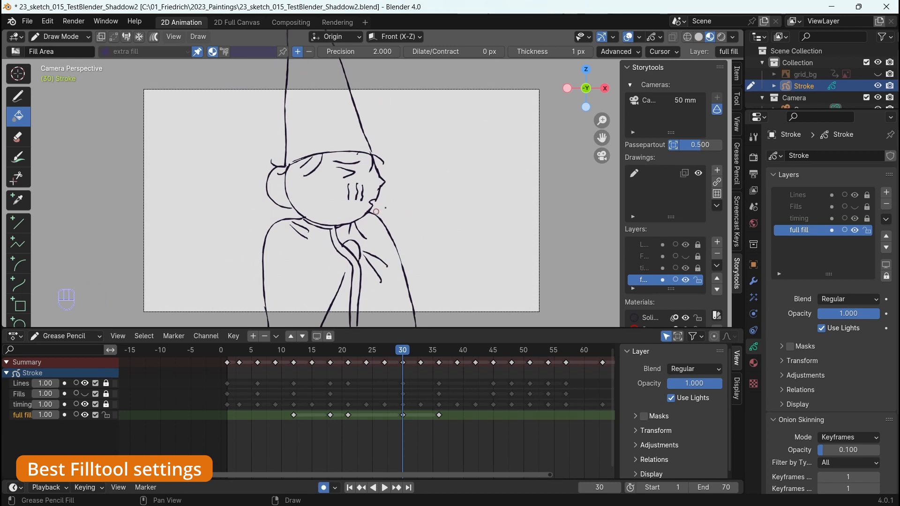
click(738, 99)
alt+scroll(693, 234, down, 5)
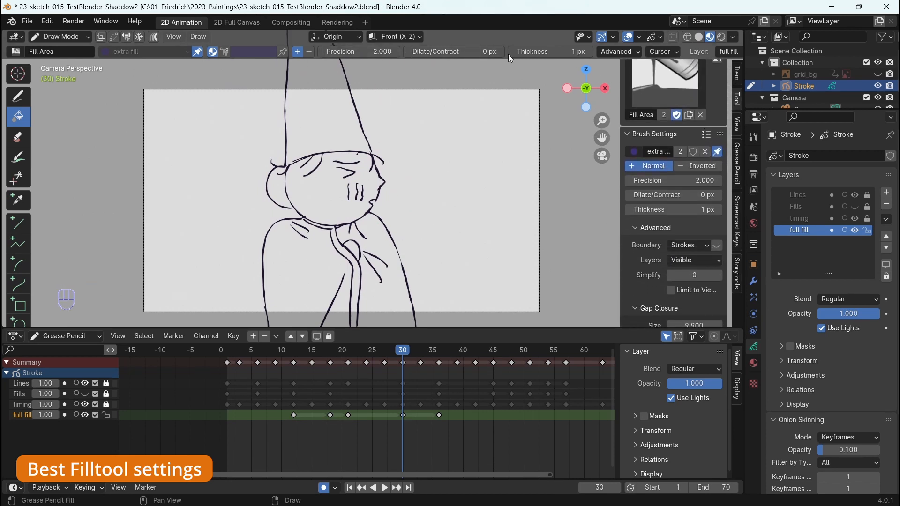
click(703, 195)
text(2)
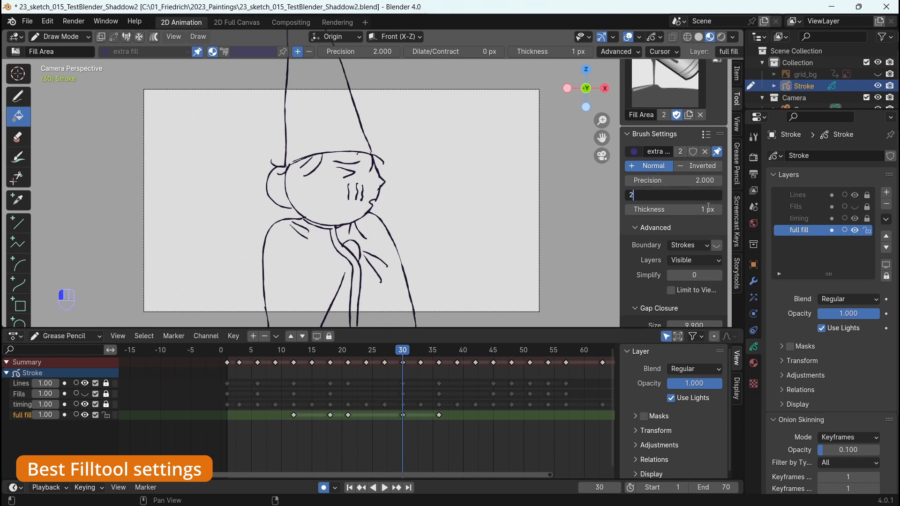
key(Return)
click(708, 209)
text(2)
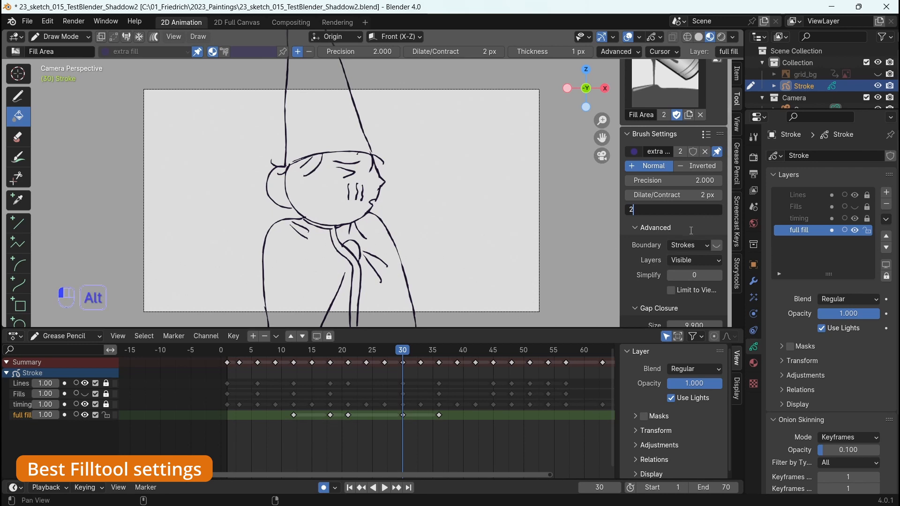
key(Return)
Step: Set the fill boundary to All with Visible layers, and use Extend gap closure at size 1.000 with visual aids
scroll(706, 222, down, 3)
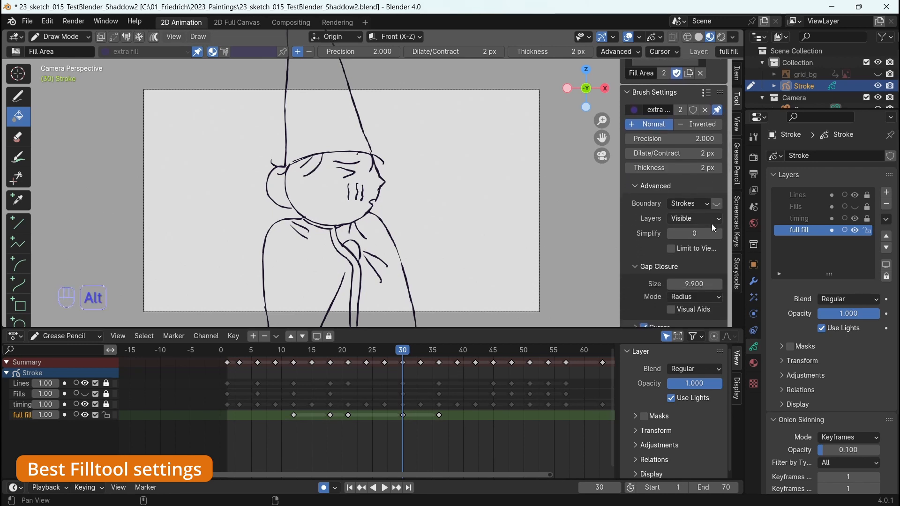
scroll(712, 227, down, 4)
click(684, 145)
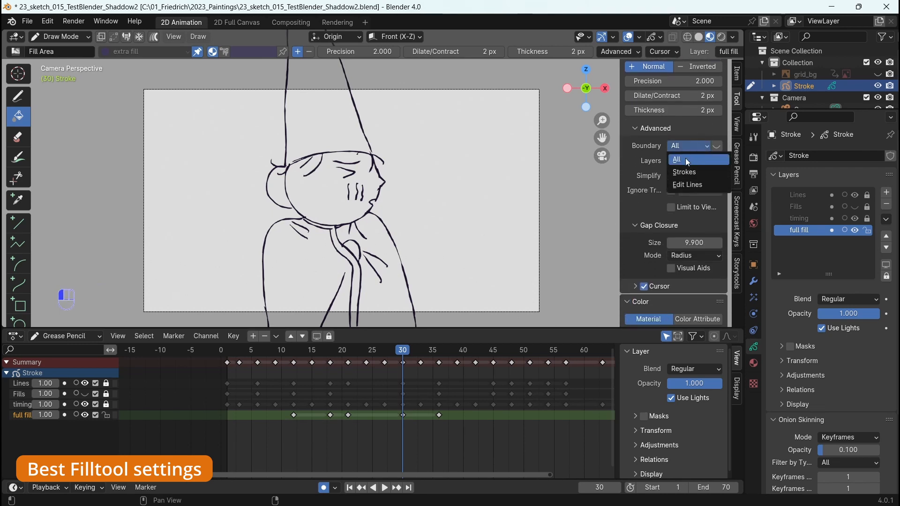
click(687, 160)
click(698, 160)
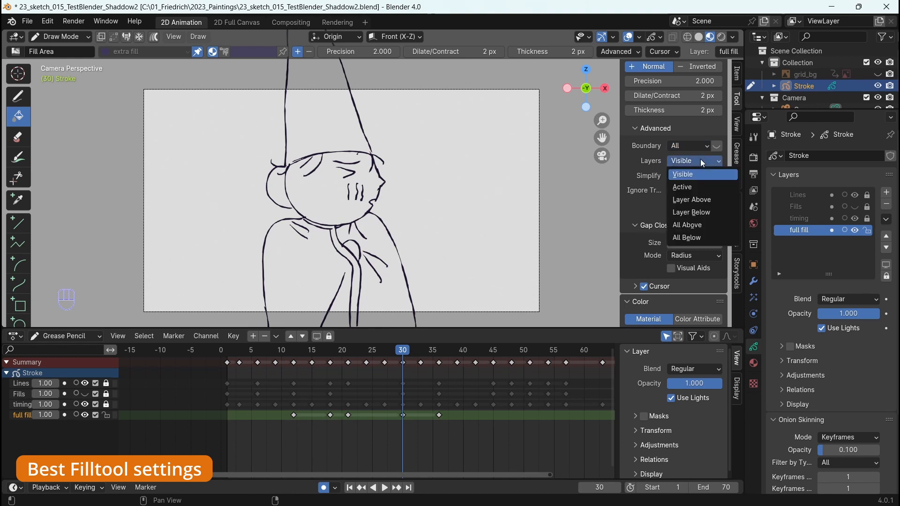
click(681, 161)
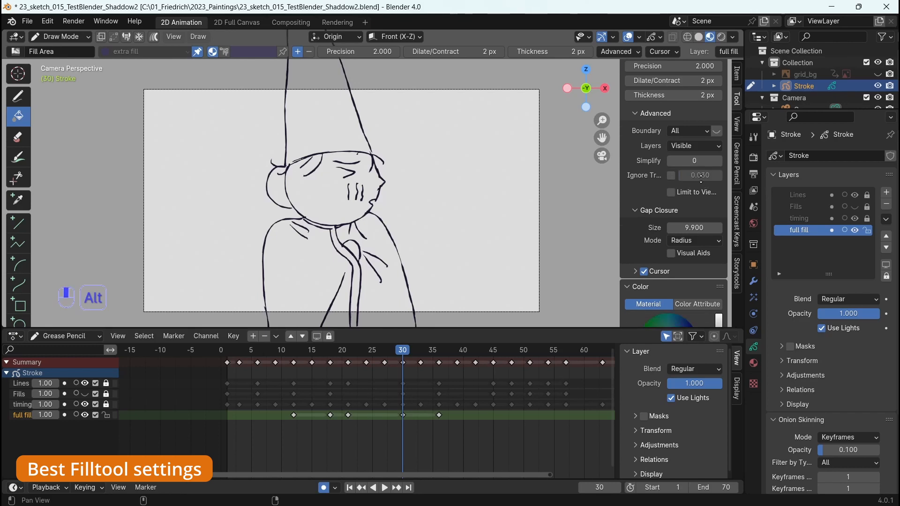
scroll(739, 173, down, 3)
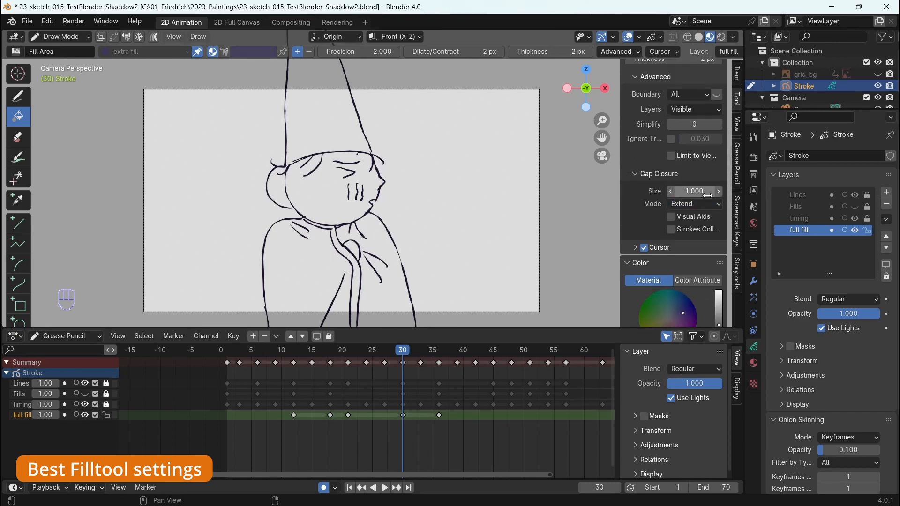
click(670, 217)
Step: Fill the character's cloak, collar and face with the purple extra fill material on the full fill layer
mouse_move(396, 221)
alt+mouse_down()
mouse_move(432, 196)
mouse_move(411, 213)
mouse_move(431, 194)
mouse_move(393, 212)
alt+mouse_up()
click(414, 210)
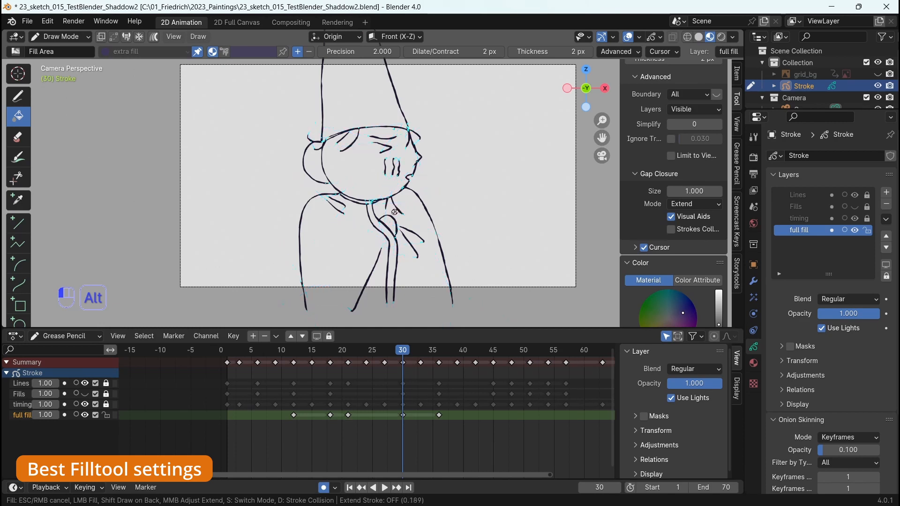
click(418, 208)
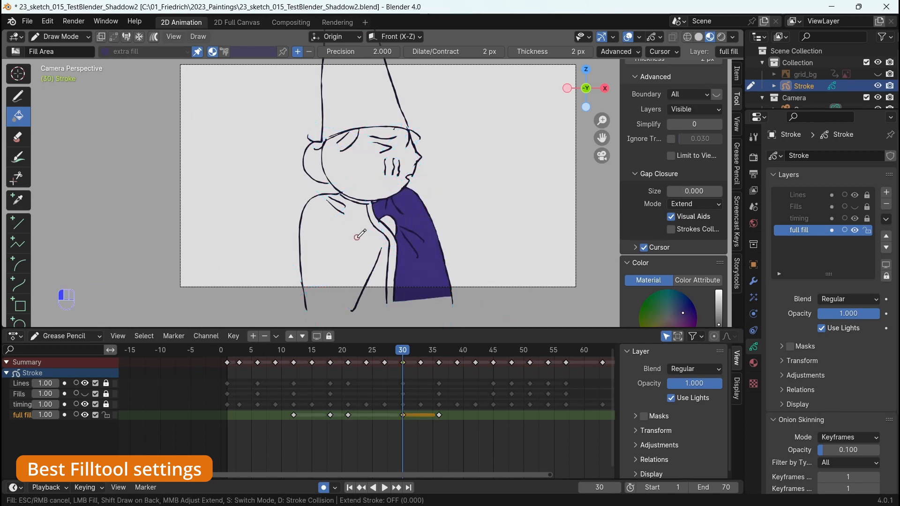
click(381, 235)
click(390, 222)
click(384, 229)
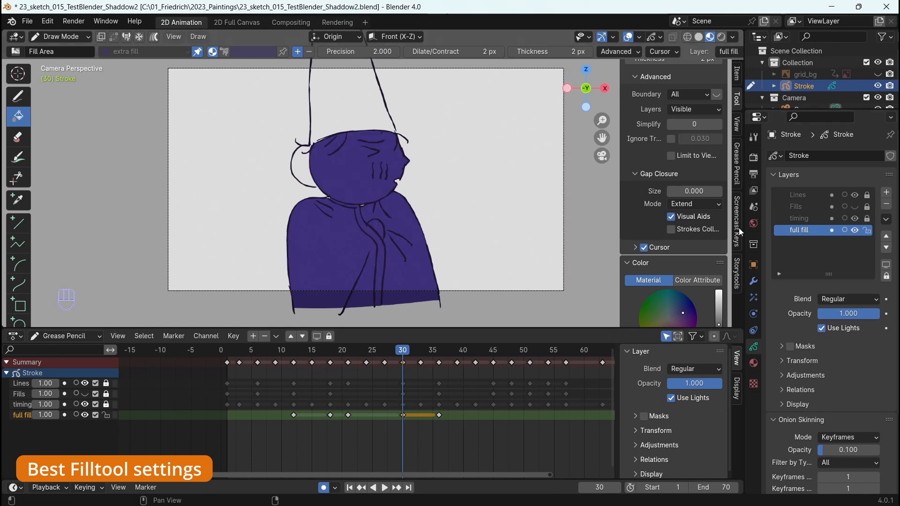
Step: Set the camera view to 1:1 zoom and maximize the 3D viewport
click(737, 273)
scroll(694, 162, down, 3)
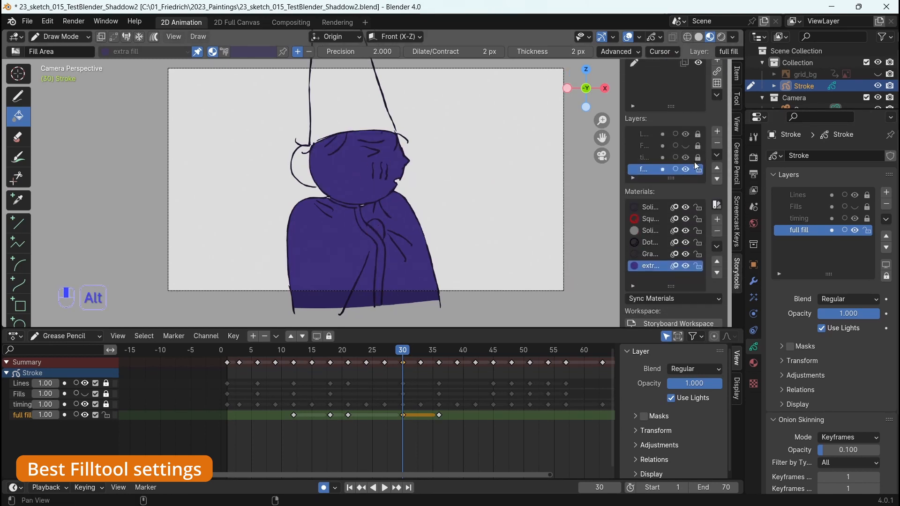
scroll(693, 280, down, 3)
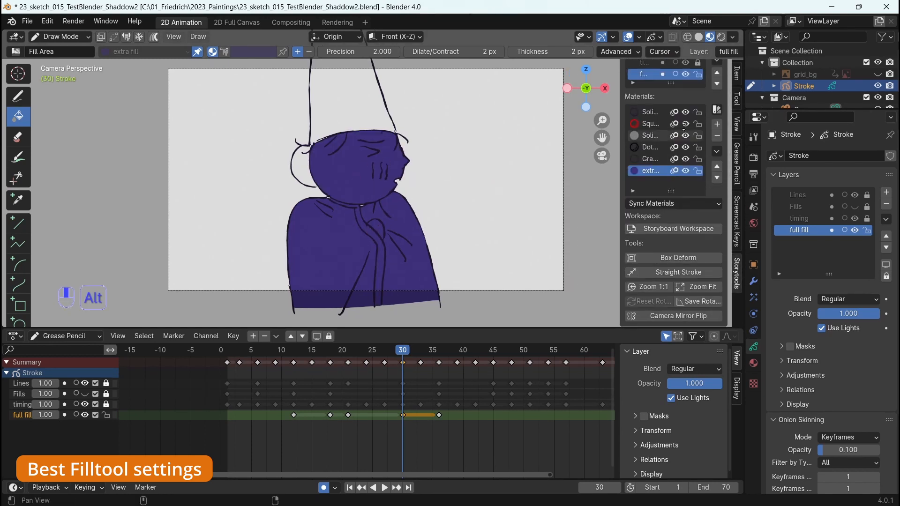
click(652, 287)
key(ctrl+space)
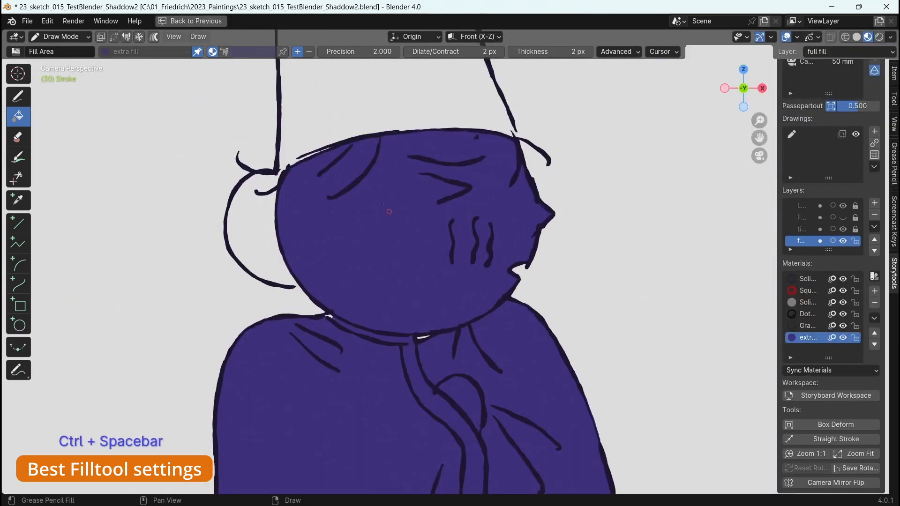
Step: Fill the character's pointed hat and ear with the purple extra fill material
shift+scroll(389, 211, up, 6)
click(411, 252)
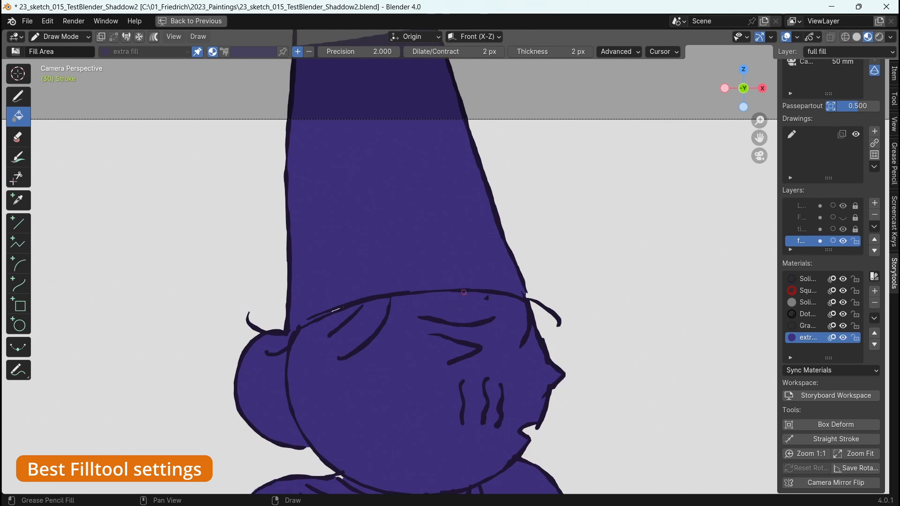
shift+scroll(452, 248, down, 2)
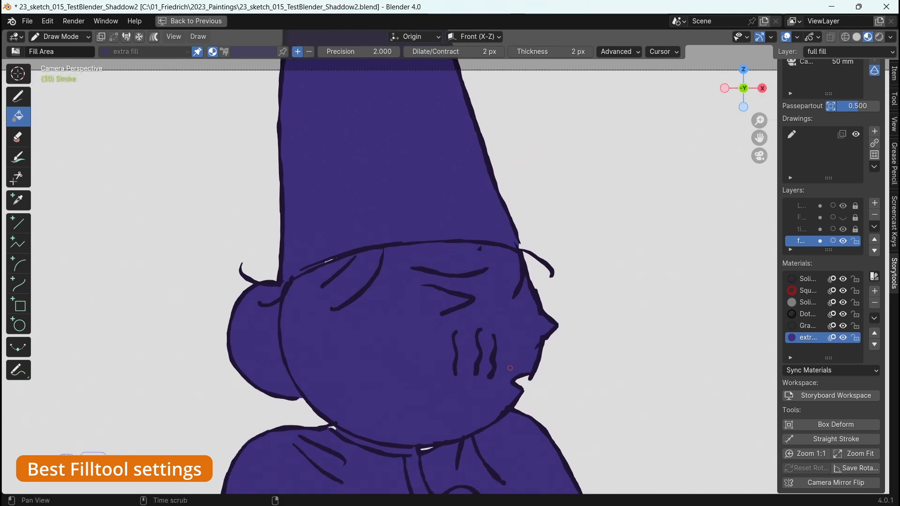
shift+scroll(454, 250, down, 9)
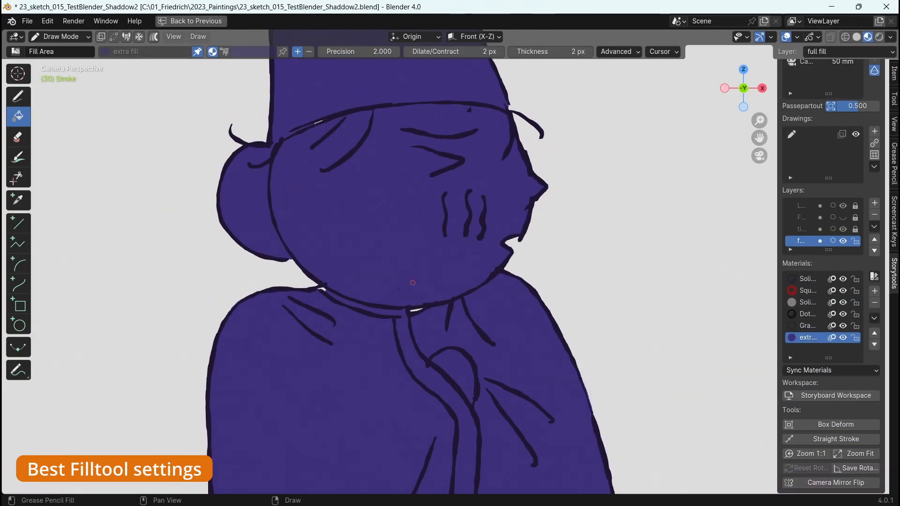
scroll(410, 294, down, 3)
Step: Redo the fills of the small gaps around the character's collar below the chin
key(ctrl+y)
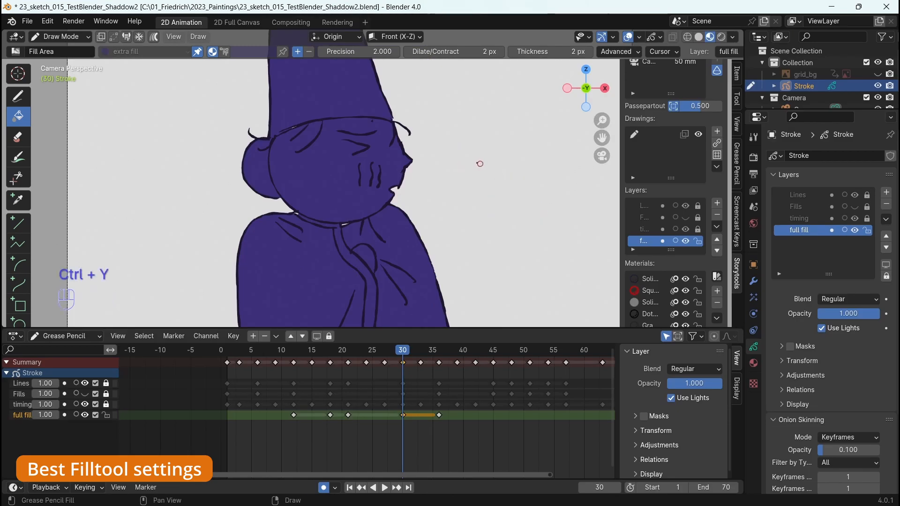
mouse_move(502, 184)
shift+mouse_down()
mouse_move(490, 188)
mouse_move(530, 187)
shift+mouse_up()
key(ctrl+y)
key(ctrl+y)
key(ctrl+y)
key(shift)
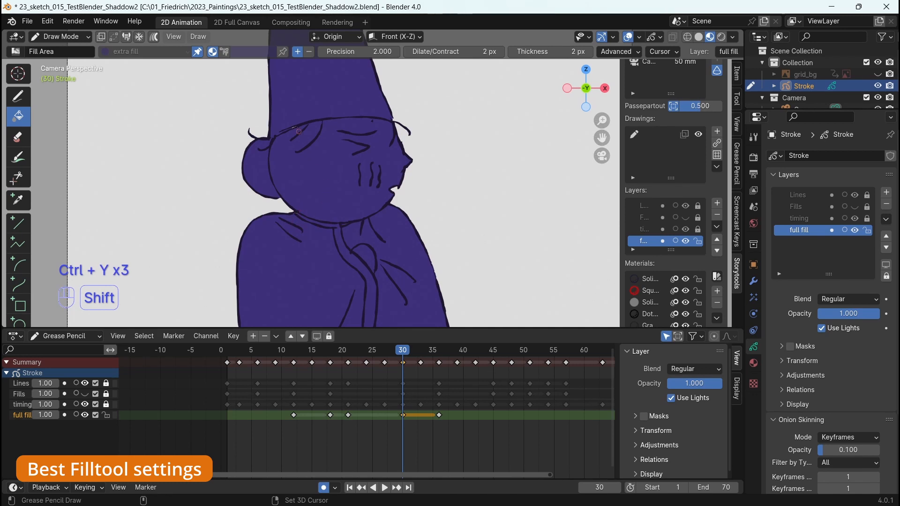
key(ctrl+y)
Step: Hide the Lines layer and check the purple silhouette for unfilled gaps
middle_drag(363, 245, 377, 216)
alt+middle_drag(407, 248, 406, 201)
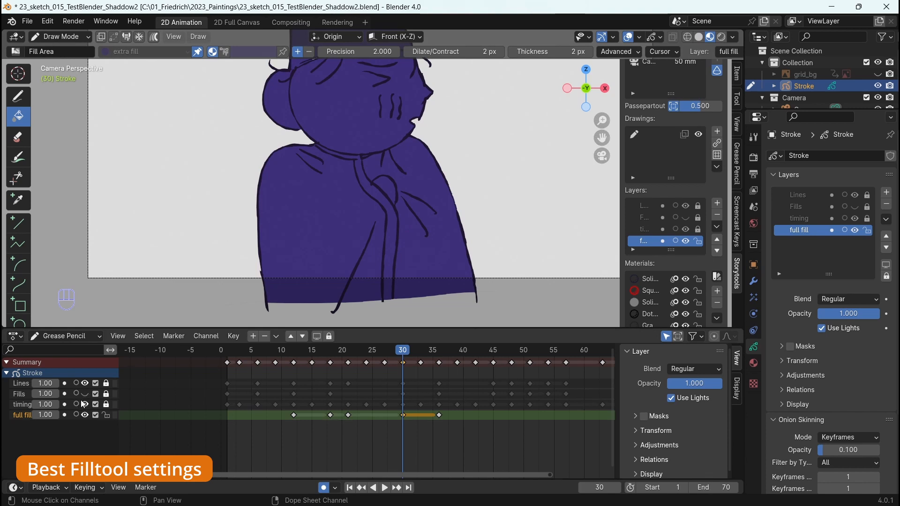
click(85, 383)
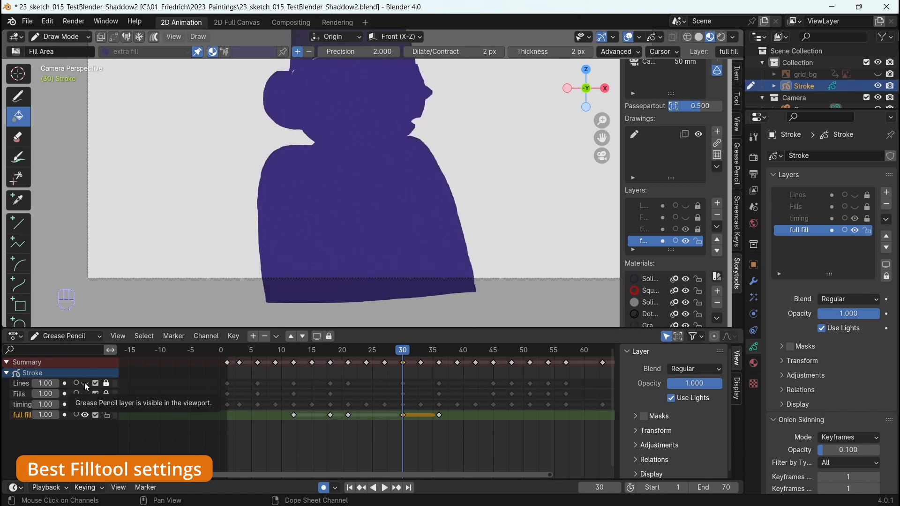
click(84, 383)
click(85, 384)
shift+middle_drag(298, 72, 302, 166)
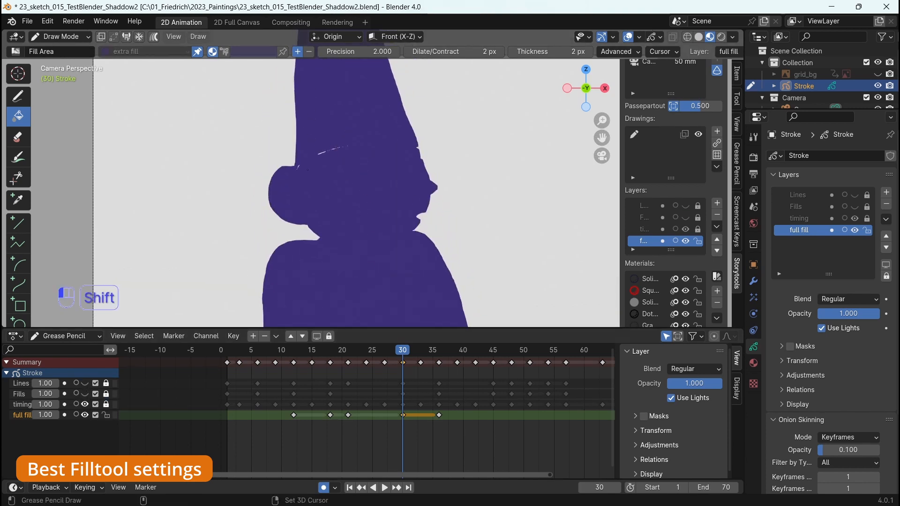
alt+scroll(304, 165, down, 3)
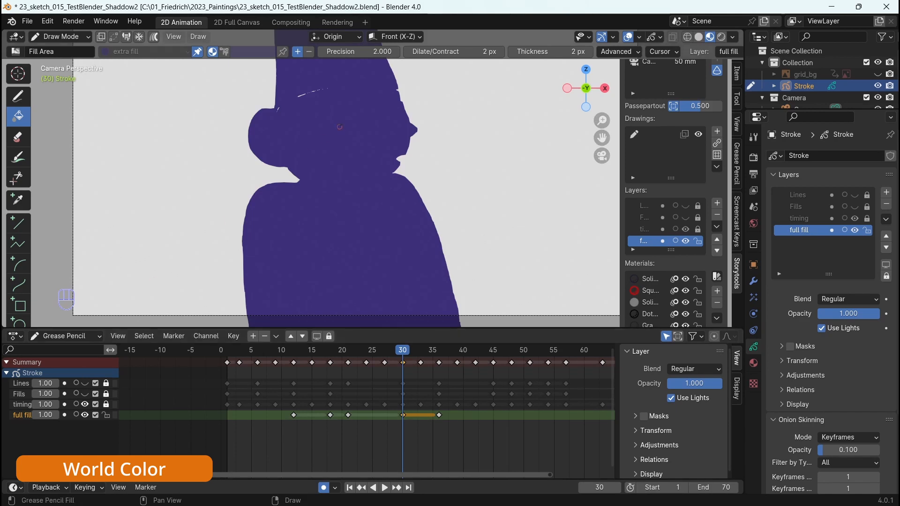
alt+drag(325, 86, 331, 122)
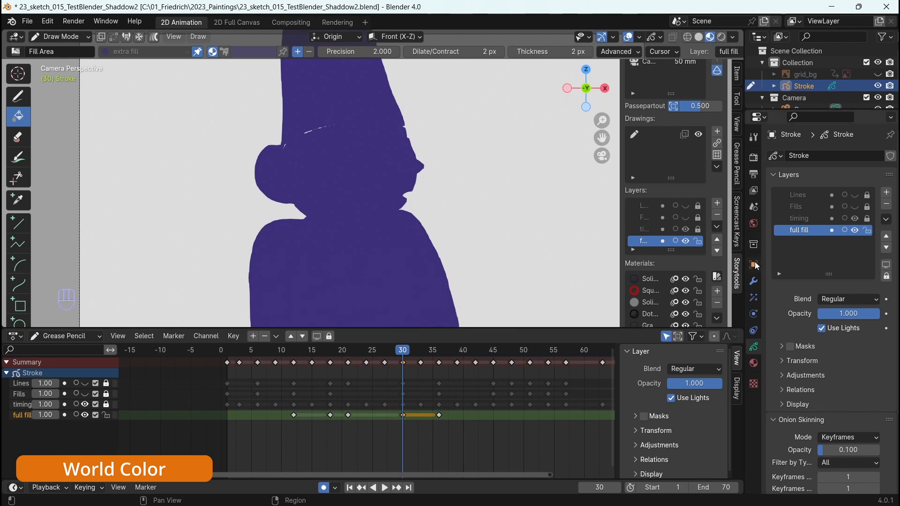
Step: Set the world background color to bright green with hue 0.314, saturation 1.000 and value 1.000 to expose gaps in the fill
click(754, 223)
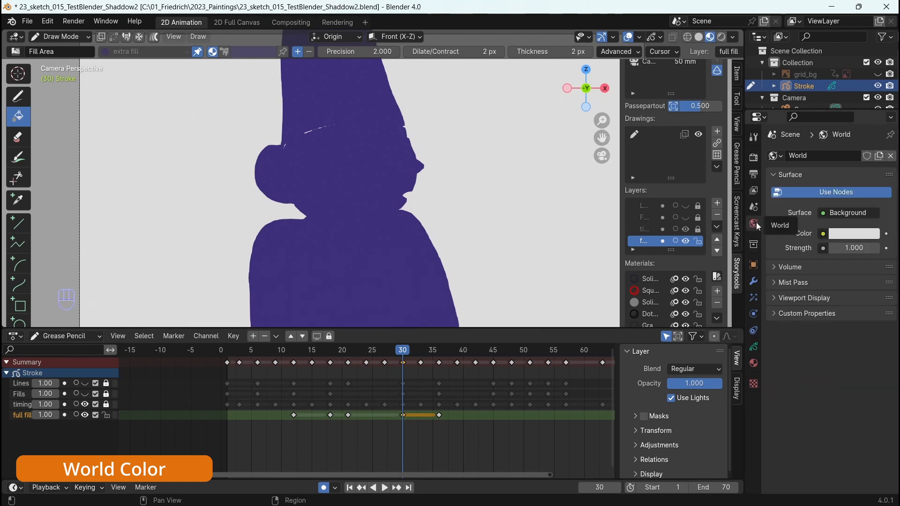
click(850, 235)
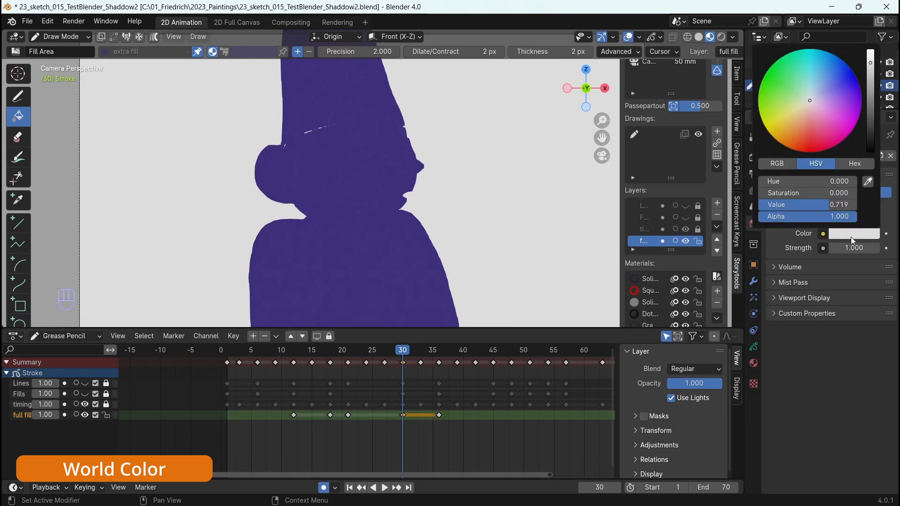
mouse_move(872, 84)
mouse_down()
mouse_move(850, 95)
mouse_move(859, 48)
mouse_up()
mouse_move(811, 97)
mouse_down()
mouse_move(839, 85)
mouse_move(755, 92)
mouse_up()
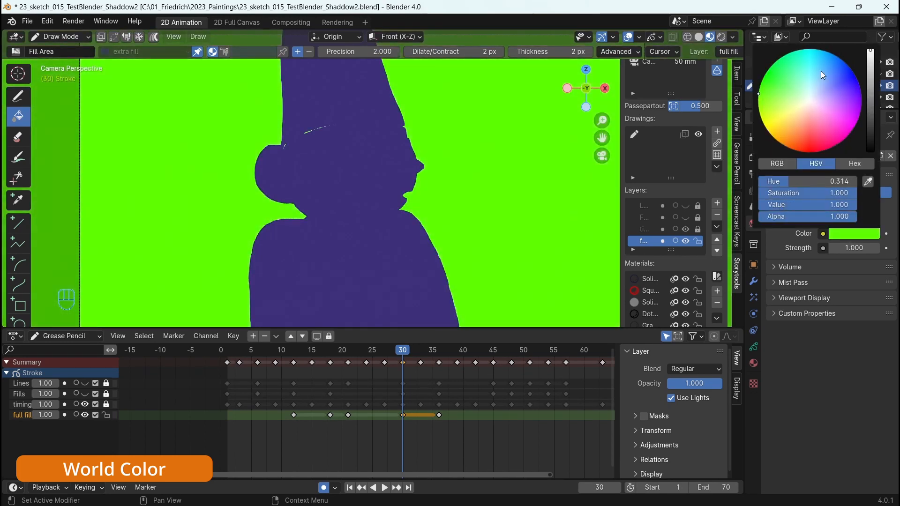
mouse_move(337, 125)
shift+mouse_down()
mouse_move(287, 138)
mouse_move(283, 149)
shift+mouse_up()
alt+middle_drag(407, 213, 391, 236)
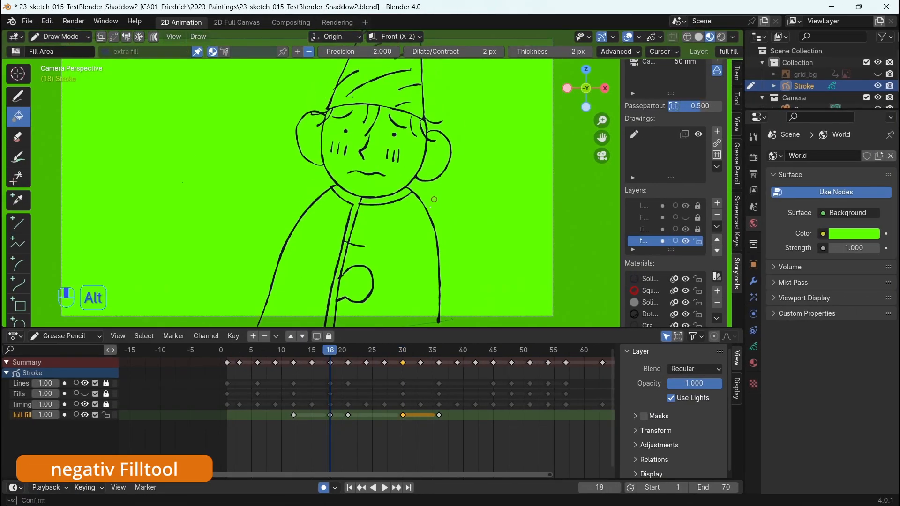
Step: Maximize the viewport at 1:1 zoom and set the Fill tool's Dilate/Contract to 0 px and its thickness to 1 px
alt+middle_drag(403, 220, 408, 230)
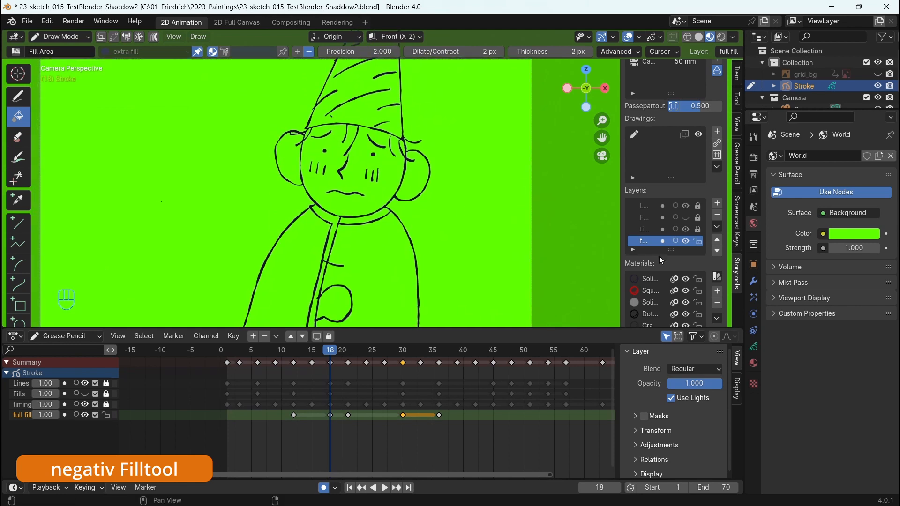
key(ctrl+space)
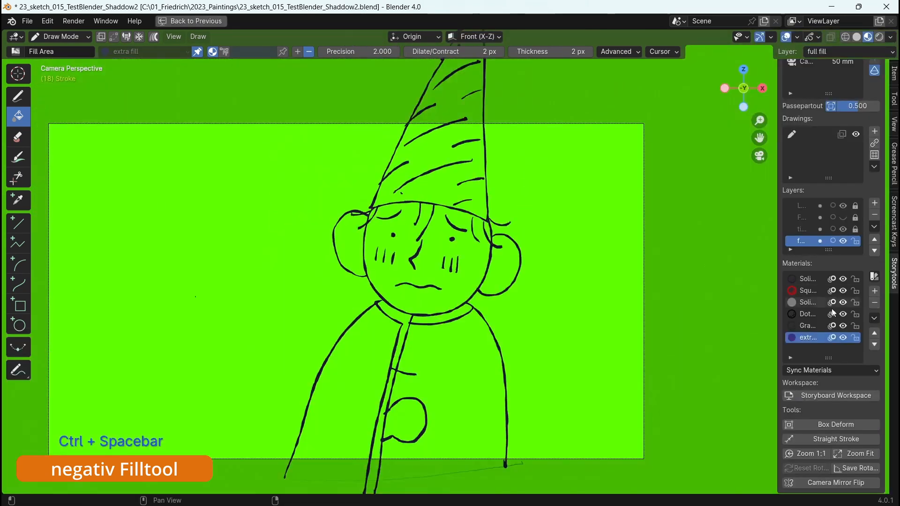
click(805, 454)
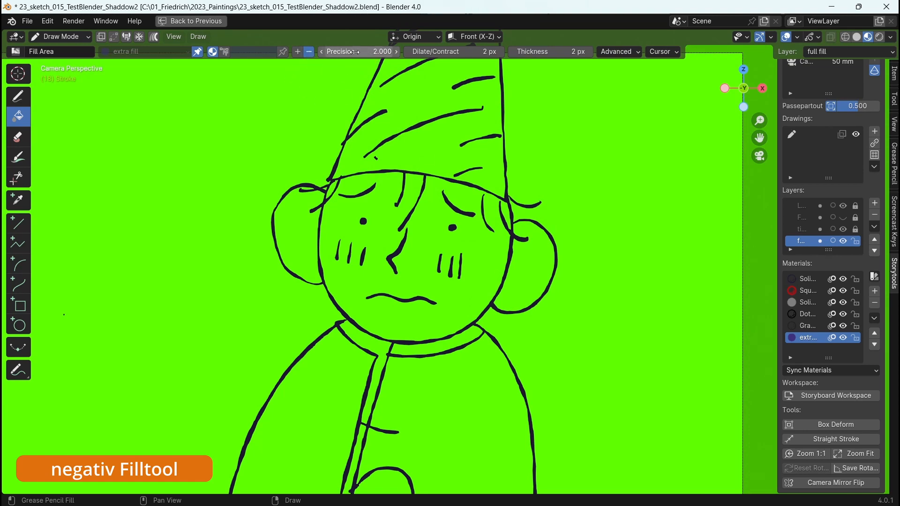
click(443, 52)
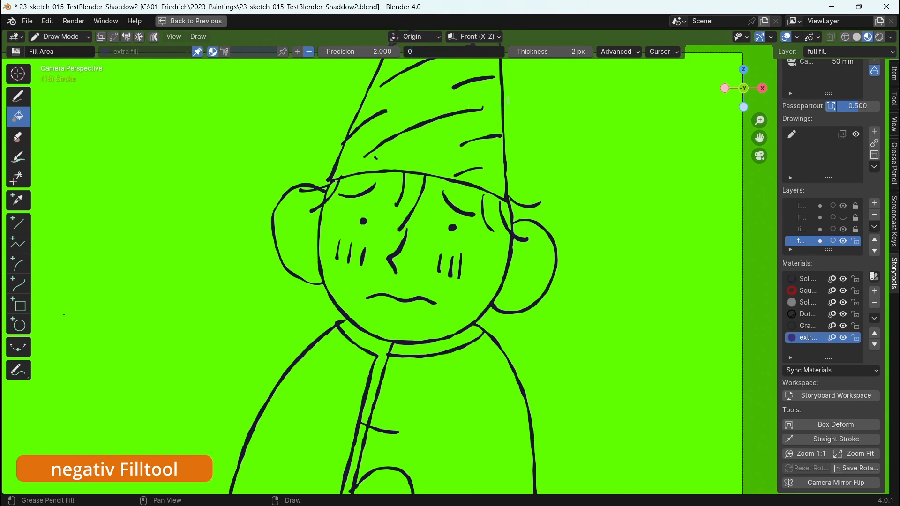
key(Return)
click(566, 51)
text(1)
key(Return)
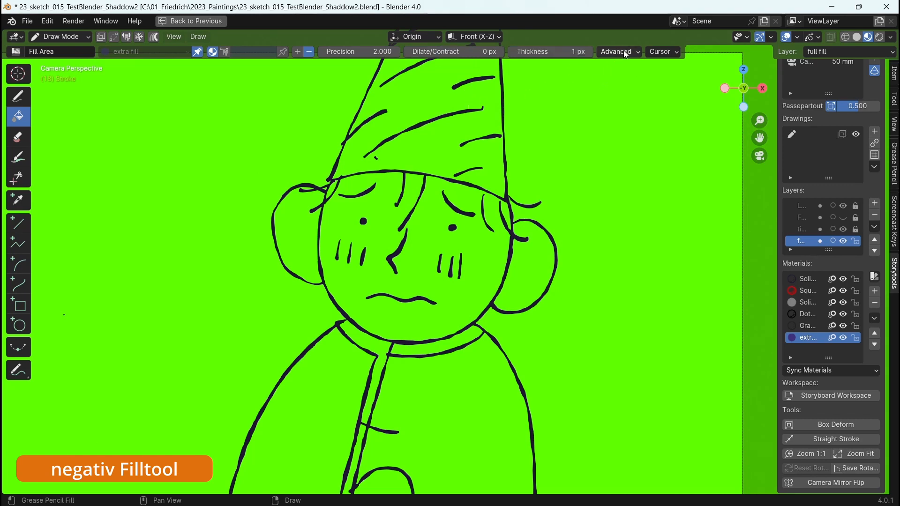
Step: Fill the character's whole silhouette at frame 18 with an inverted fill from the background, using the purple extra fill material, and inspect the lower edge
click(624, 52)
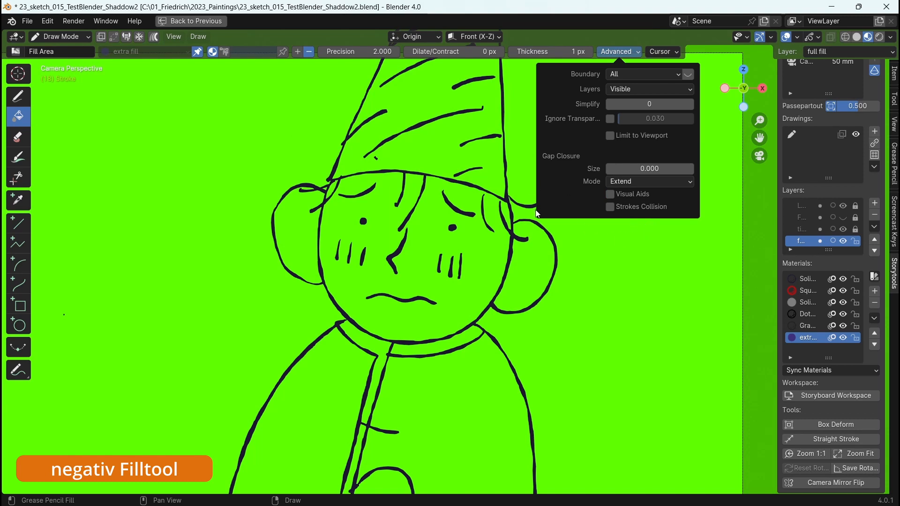
middle_drag(592, 147, 572, 185)
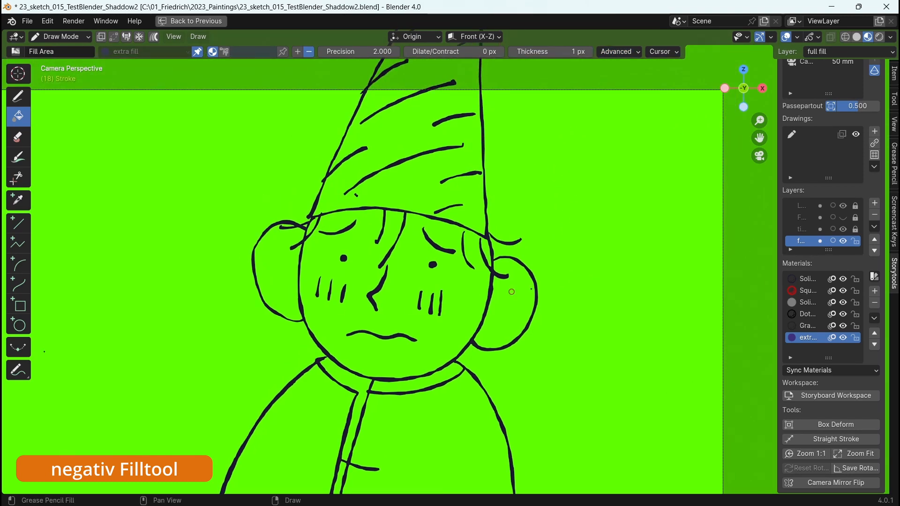
click(518, 369)
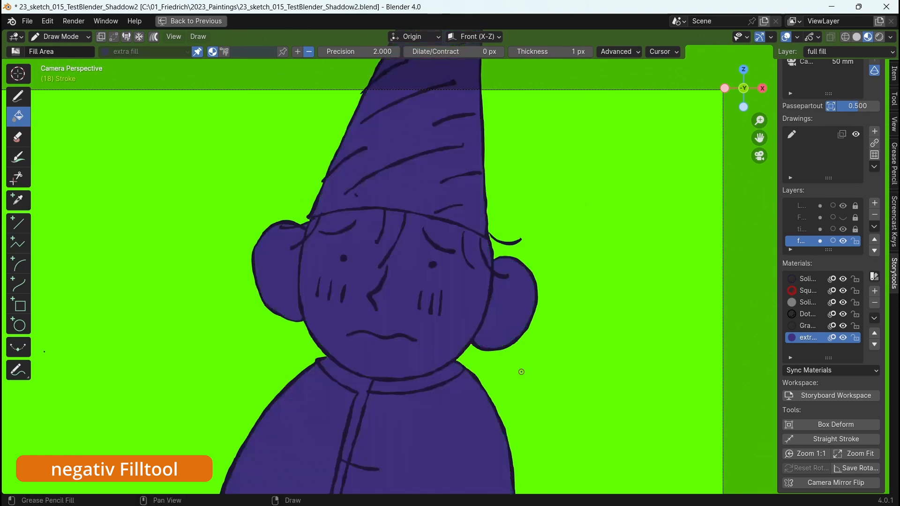
alt+drag(503, 178, 508, 74)
alt+drag(490, 375, 513, 345)
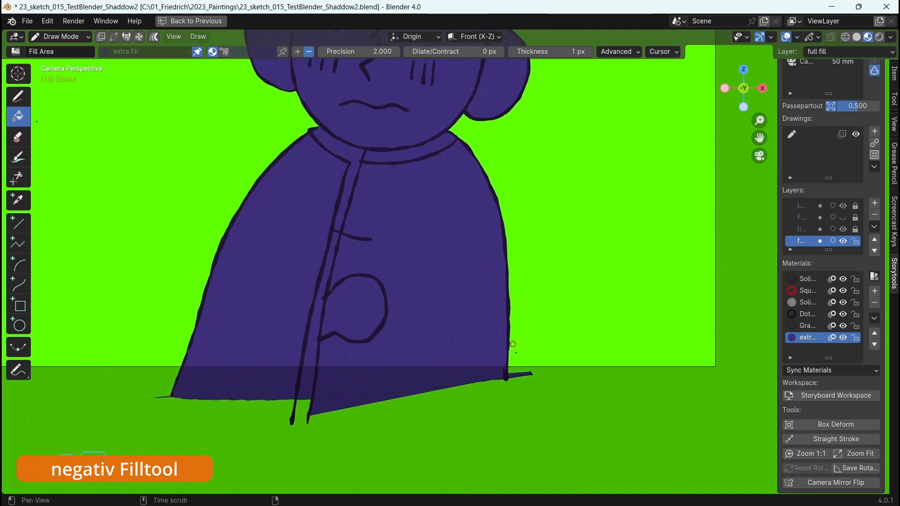
ctrl+alt+drag(529, 389, 590, 365)
alt+drag(561, 453, 528, 322)
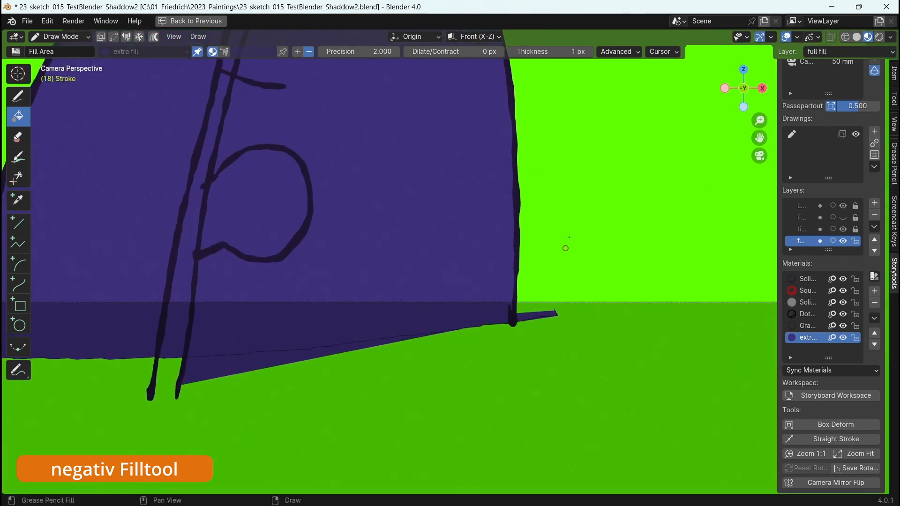
Step: Restore the viewport layout, hide the Lines layer to check the new silhouette for gaps, and show the layer again
scroll(538, 237, down, 5)
key(ctrl+space)
click(85, 383)
alt+middle_drag(383, 64, 376, 163)
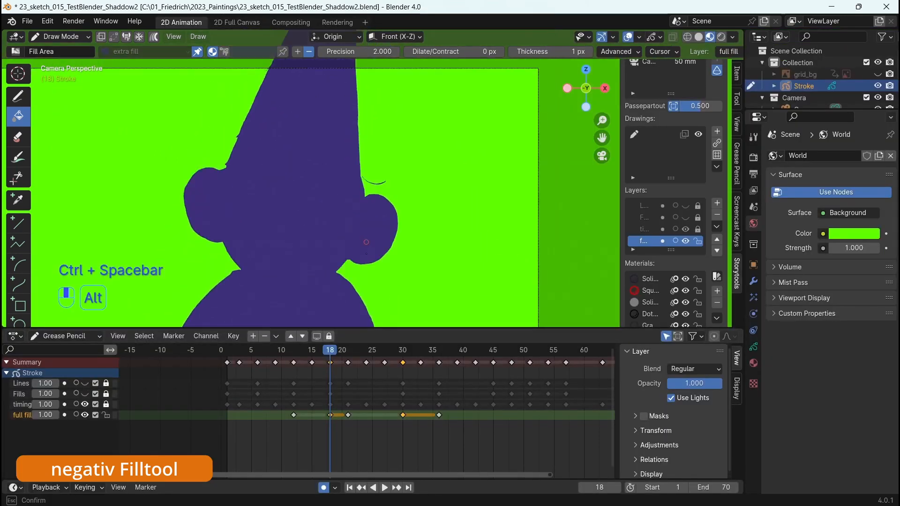
click(85, 383)
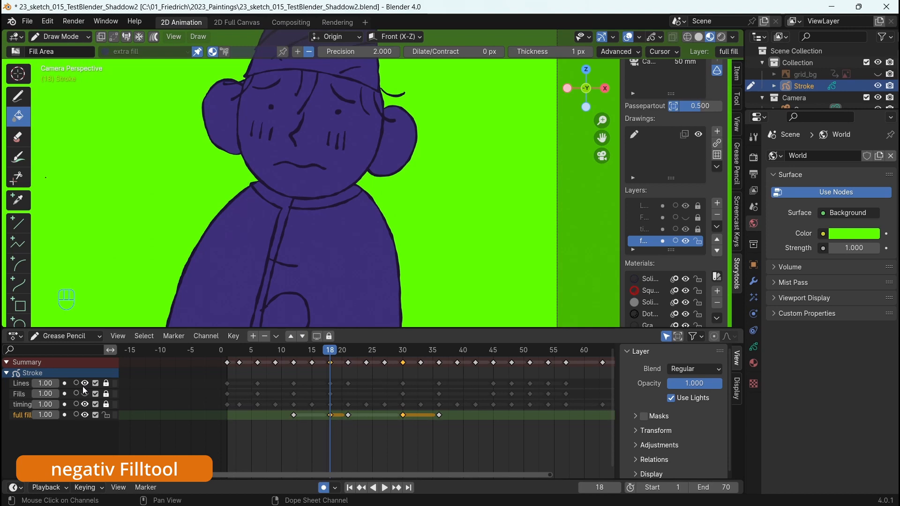
click(85, 384)
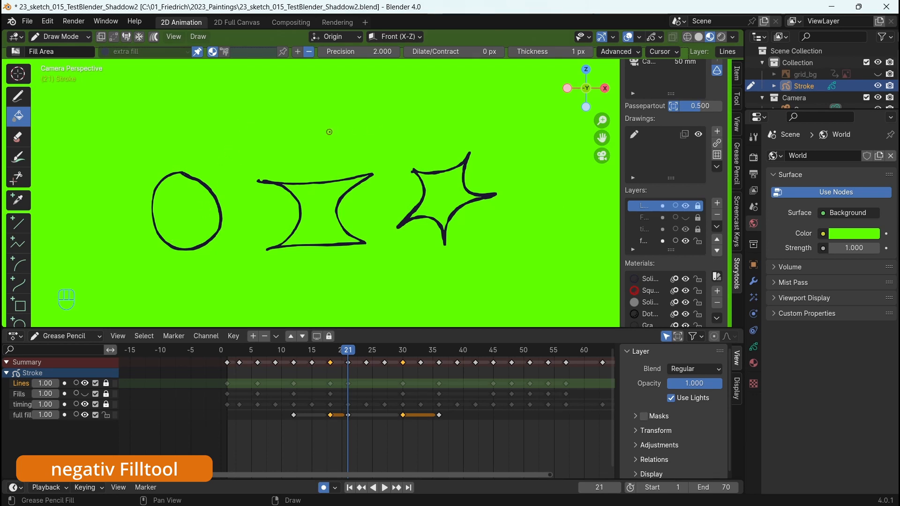
Step: Fill the circle, the concave shape and the star at frame 21 of the full fill layer using the inverted fill
click(347, 414)
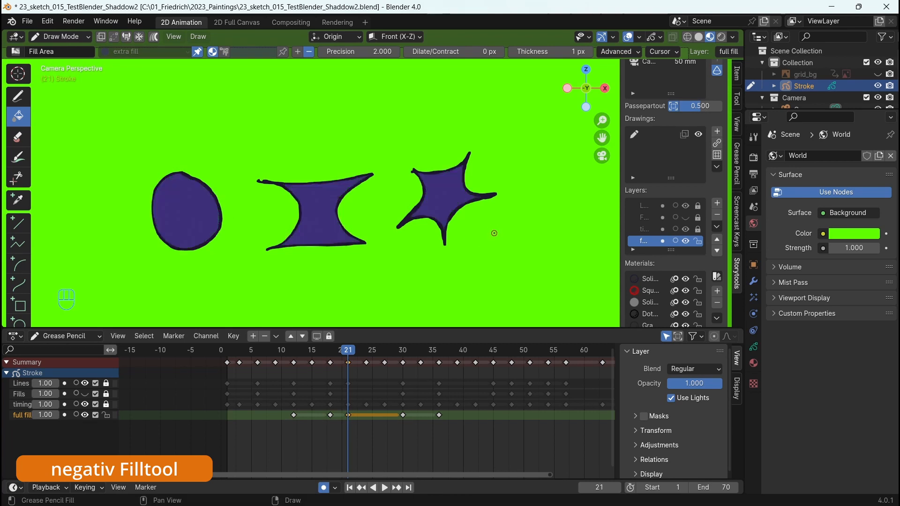
ctrl+alt+drag(300, 213, 516, 199)
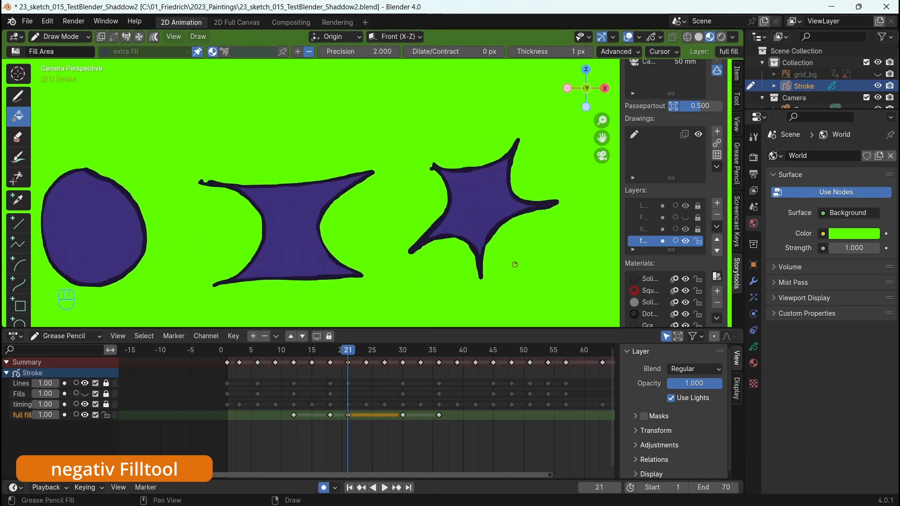
key(ctrl+z)
ctrl+alt+drag(422, 261, 455, 267)
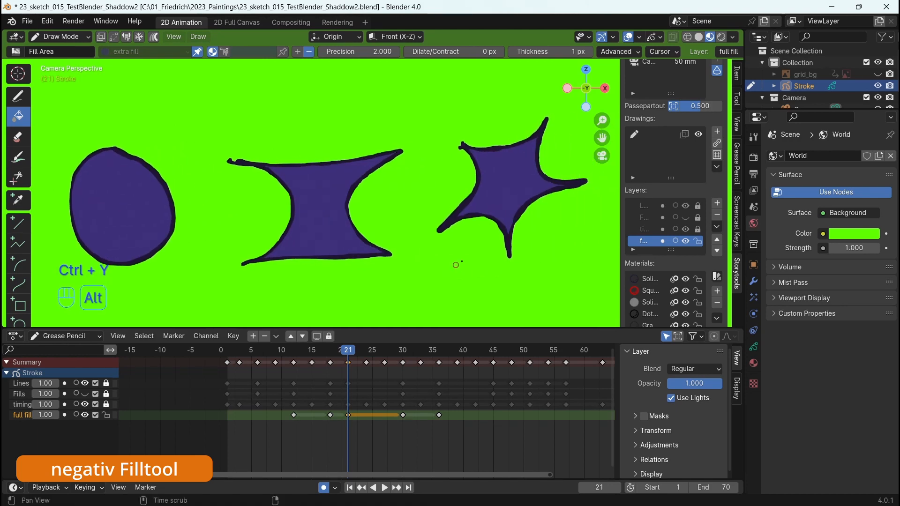
Step: Try to fill the open notch between the star's two lower points, and undo the attempt
shift+drag(443, 229, 499, 252)
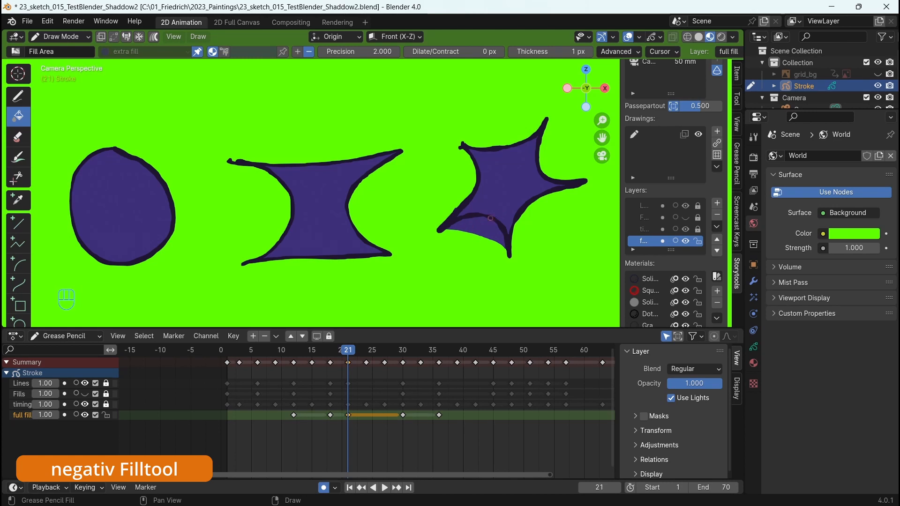
key(ctrl+y)
key(ctrl+y)
key(ctrl+y)
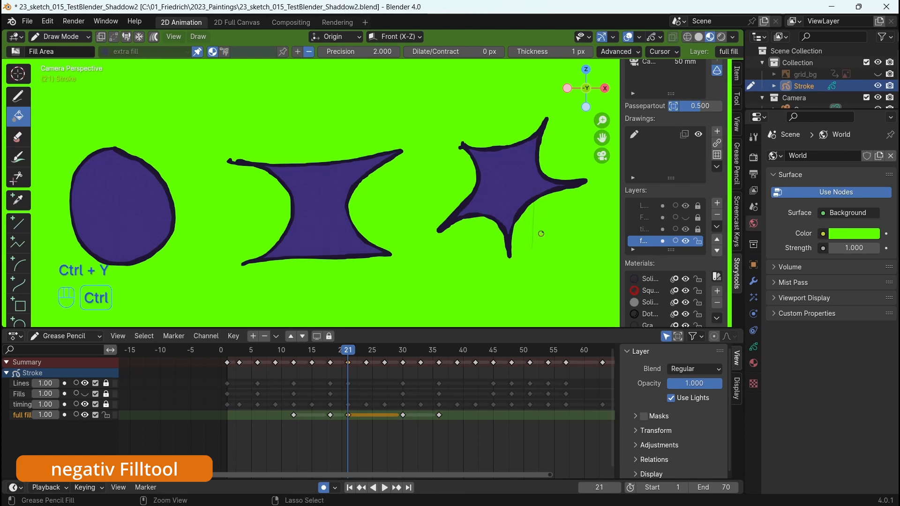
Step: Go to frame 36 and delete the full fill layer's keyframe there
click(437, 415)
key(x)
key(KP_1)
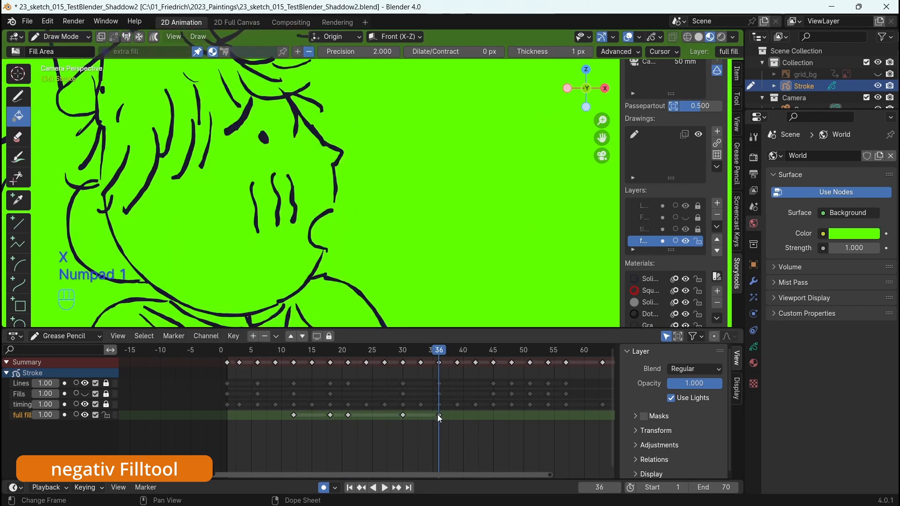
Step: Maximize the viewport, try an inverted fill of the profile character from the background in front of the body, and undo it
ctrl+alt+drag(451, 201, 435, 268)
alt+drag(435, 268, 490, 207)
key(ctrl+space)
mouse_move(543, 319)
alt+mouse_down()
mouse_move(531, 277)
mouse_move(524, 360)
alt+mouse_up()
alt+drag(502, 249, 512, 295)
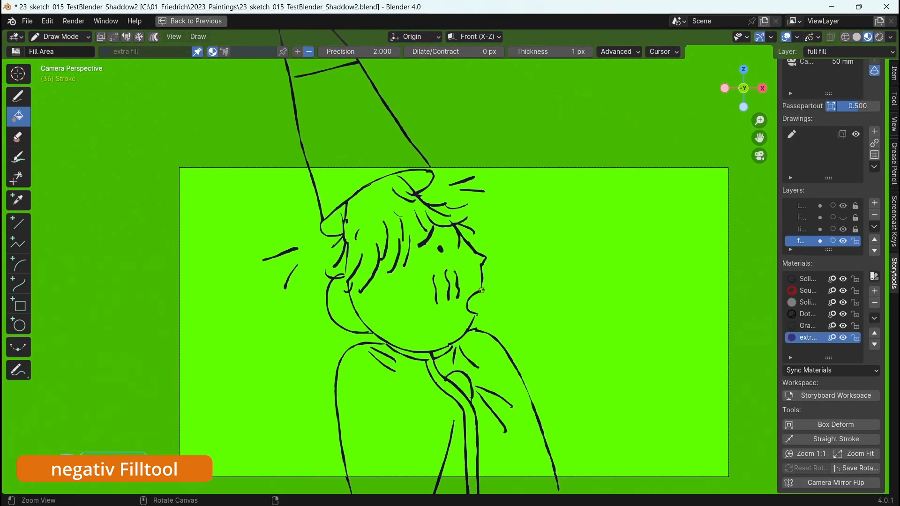
ctrl+alt+drag(498, 335, 493, 296)
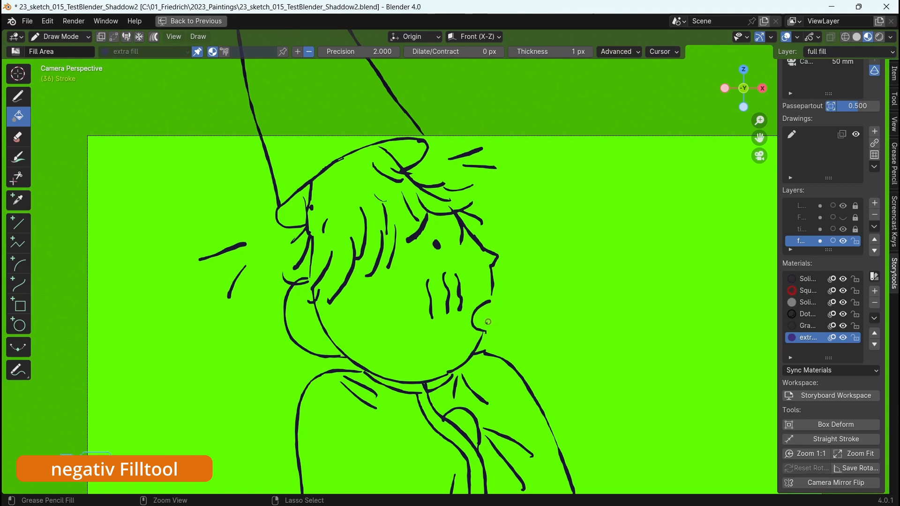
ctrl+alt+drag(427, 335, 473, 281)
click(500, 284)
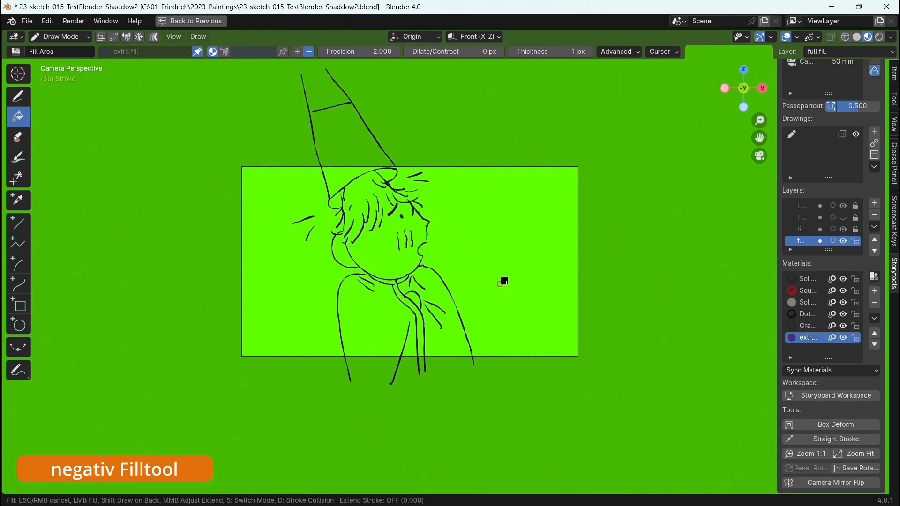
ctrl+alt+drag(501, 278, 480, 209)
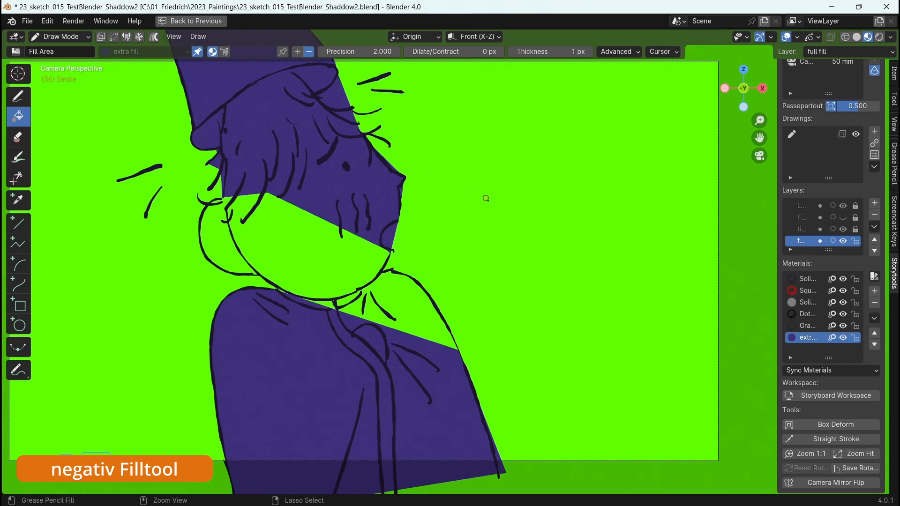
key(ctrl+z)
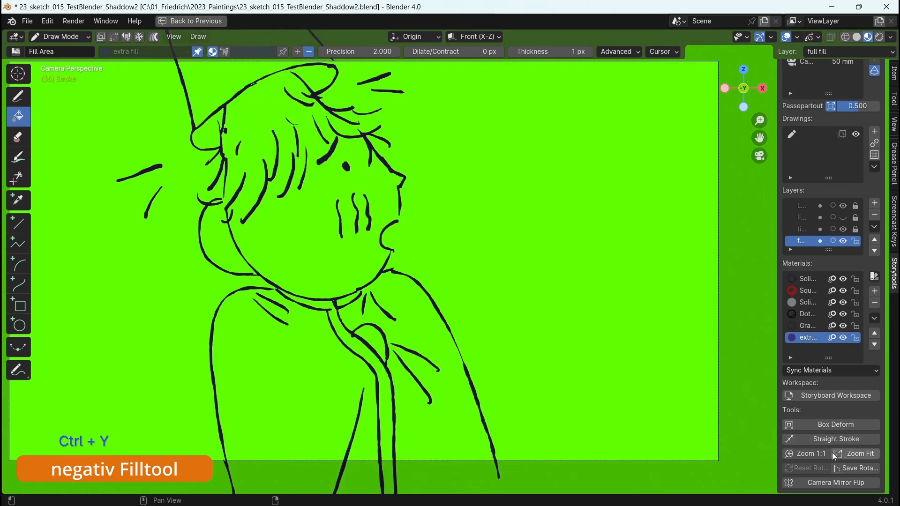
Step: Retry the inverted fill of the profile character at 1:1 zoom, and undo it
click(814, 454)
middle_drag(429, 245, 498, 254)
click(286, 197)
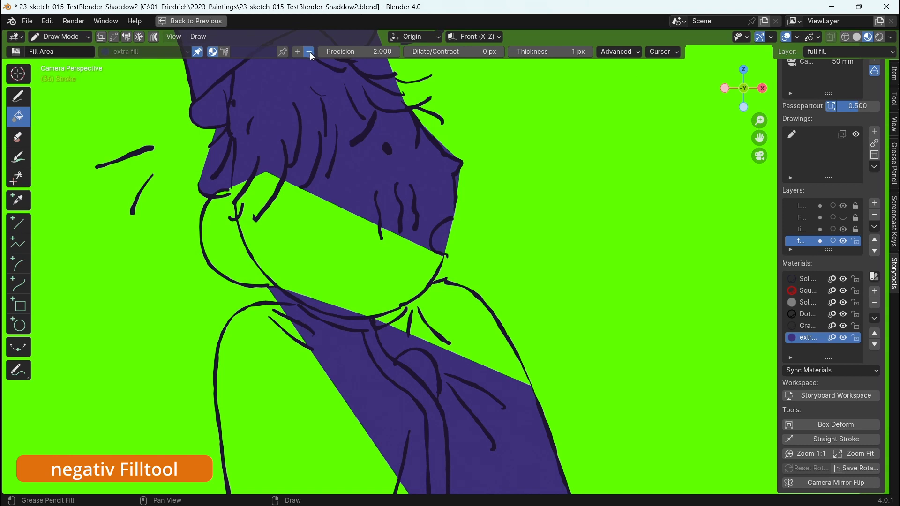
key(ctrl+y)
key(ctrl+y)
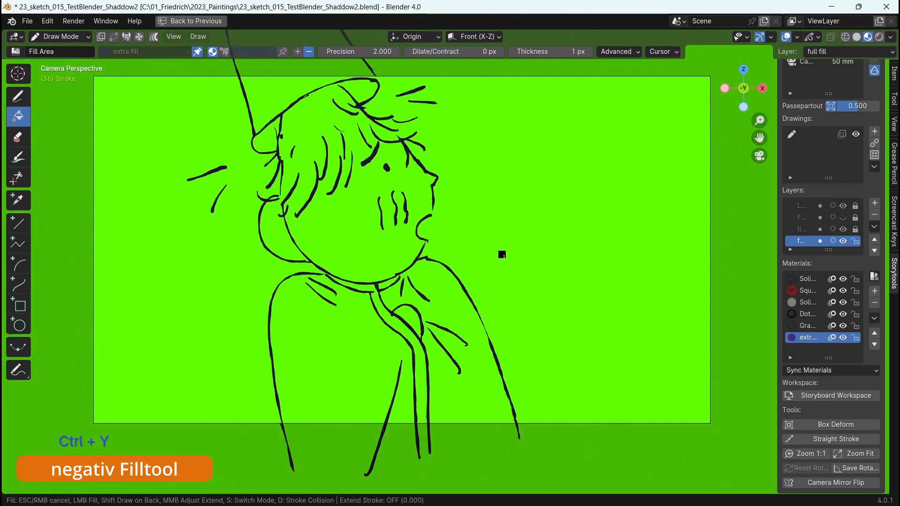
Step: Try the inverted fill of the profile character at frame 36 again with the drawing zoomed out
click(495, 263)
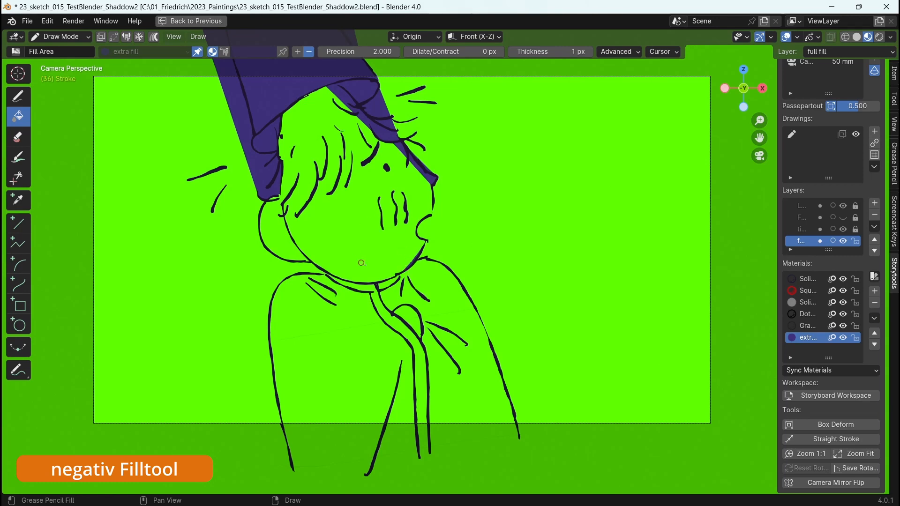
middle_drag(442, 133, 446, 261)
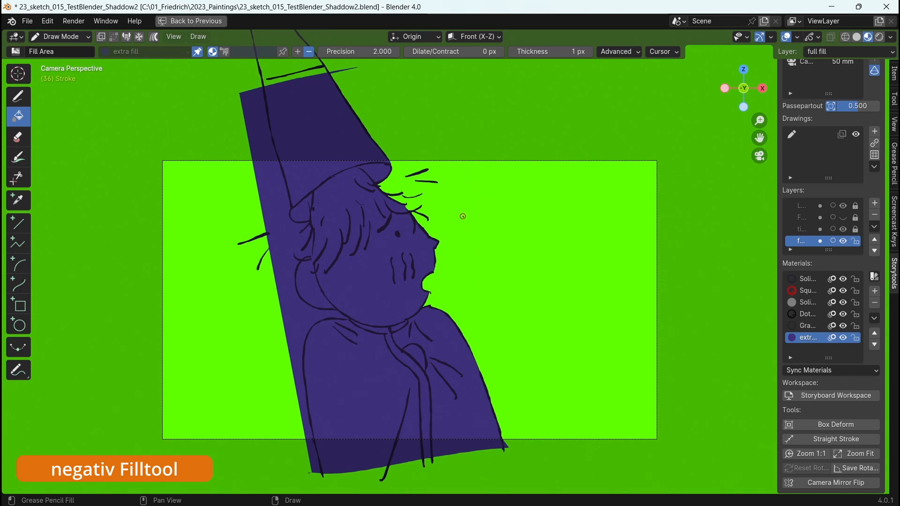
key(Tab)
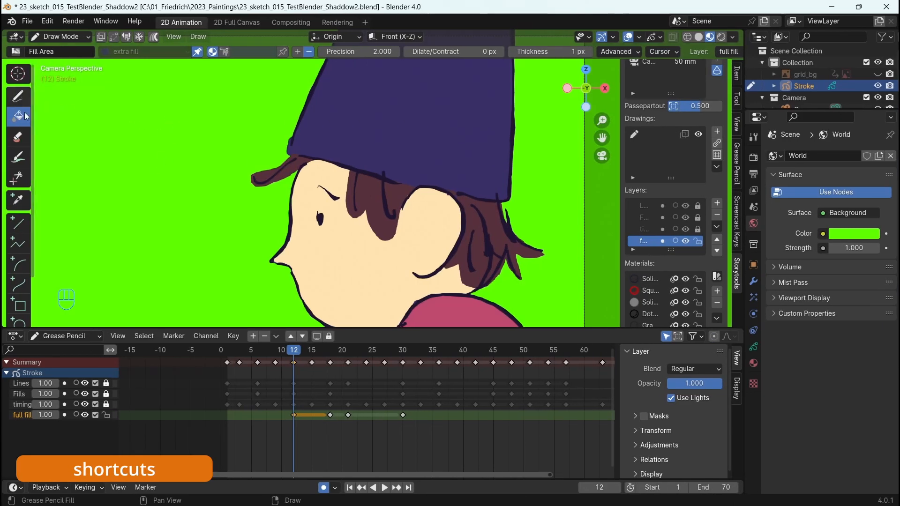
Step: Look up the option for changing the Fill tool's keyboard shortcut and leave it unchanged
click(20, 116)
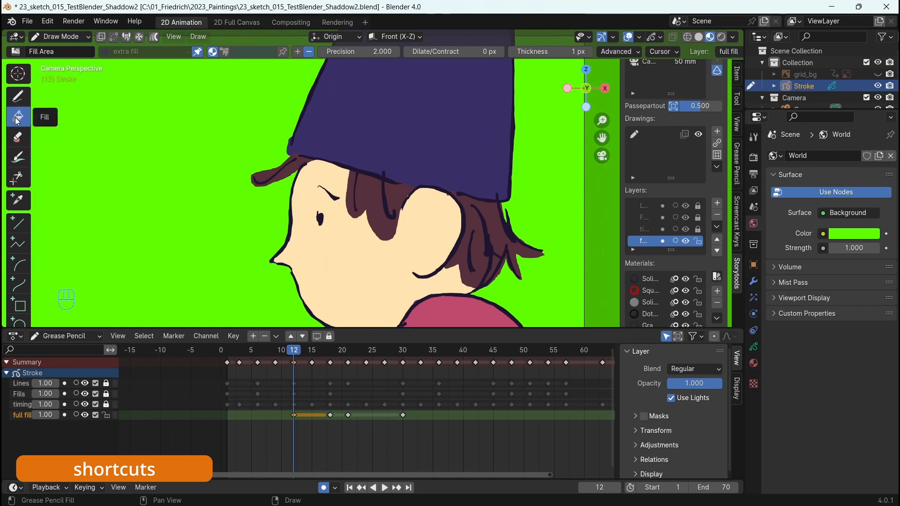
right_click(24, 116)
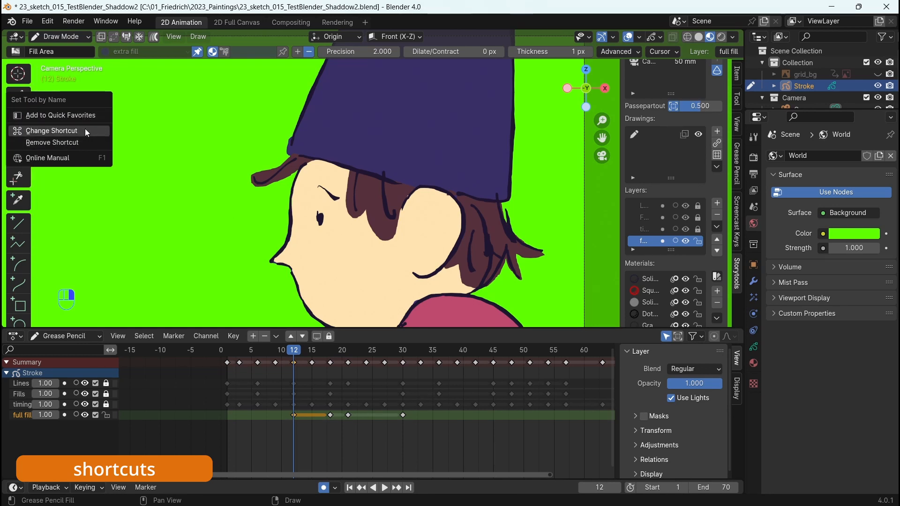
key(Escape)
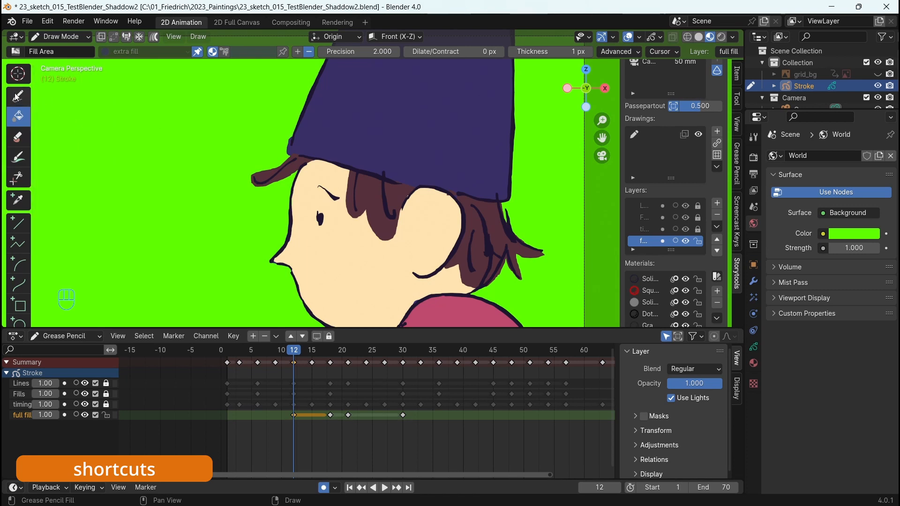
Step: Switch between the Draw and Fill tools, ending on the Draw tool with the Ink Pen Rough brush
key(shift+q)
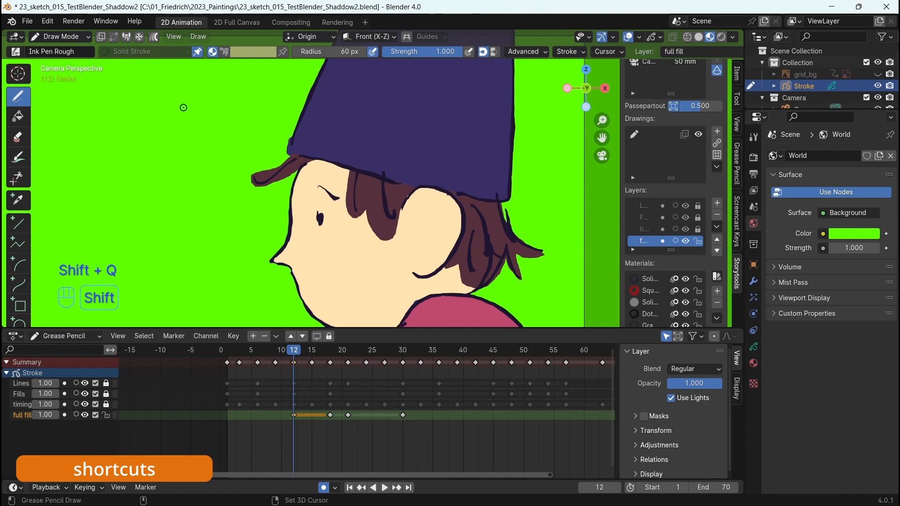
key(shift+g)
mouse_move(350, 173)
alt+middle_down()
mouse_move(447, 189)
mouse_move(421, 186)
alt+middle_up()
click(18, 96)
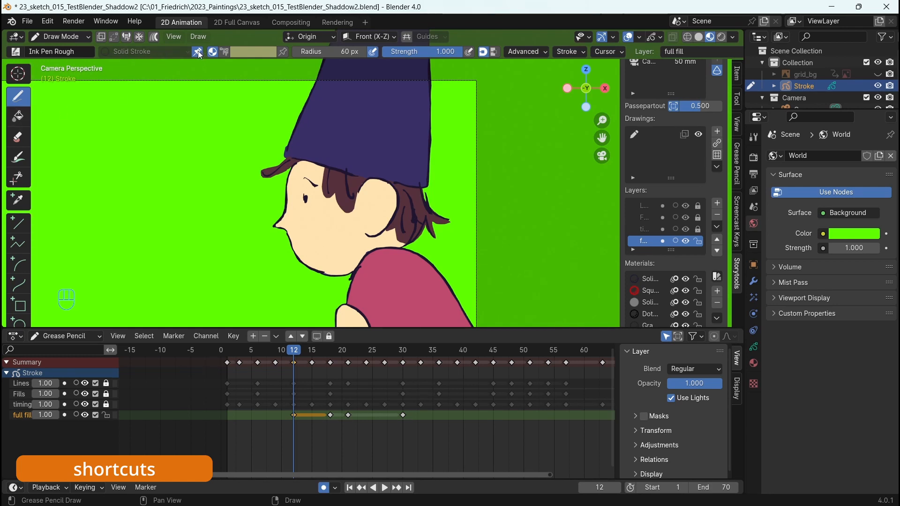
Step: Unpin the Fill brush's material and alternate between the Draw and Fill tools, ending on Fill with the Solid Stroke material
key(shift+q)
click(18, 116)
click(18, 97)
click(18, 116)
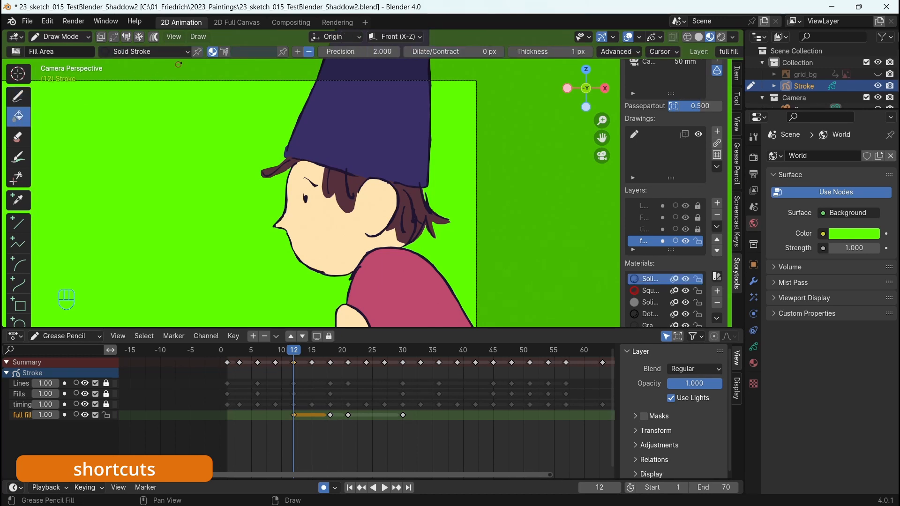
Step: Set the Fill tool's material to extra fill and pin it to the brush
click(21, 100)
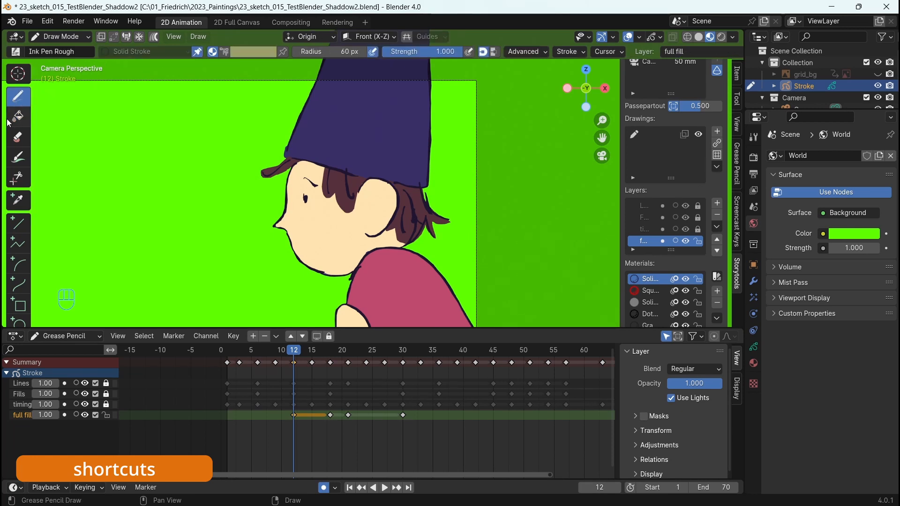
click(18, 117)
click(145, 51)
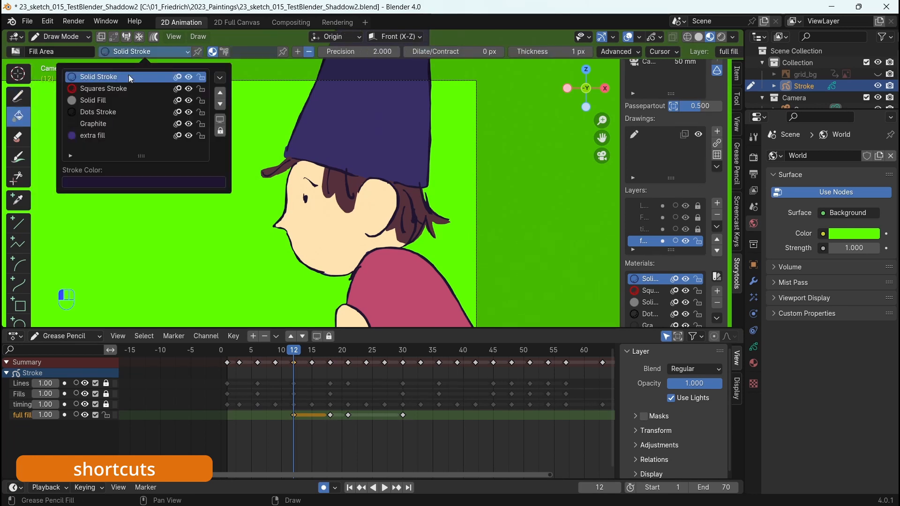
click(103, 136)
click(197, 52)
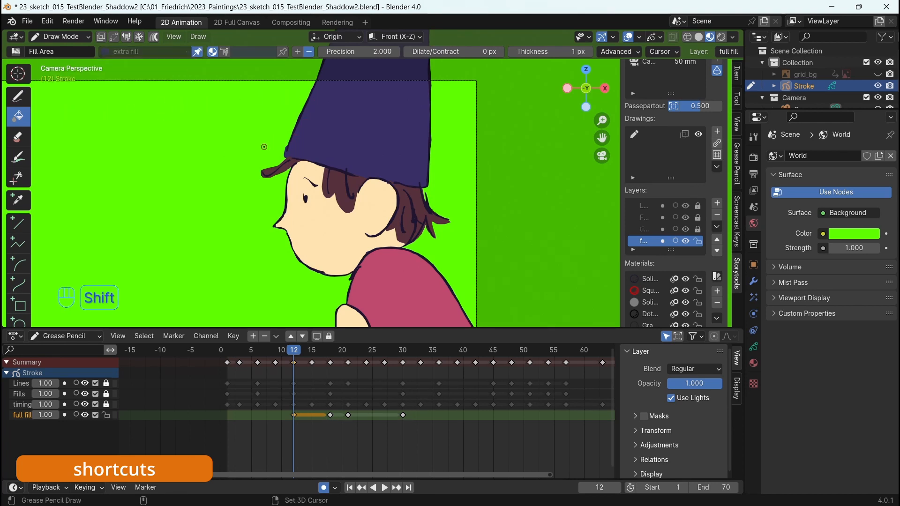
Step: Alternate between the Draw and Fill tools to check their pinned materials, ending on the Fill tool
key(shift+q)
key(shift+g)
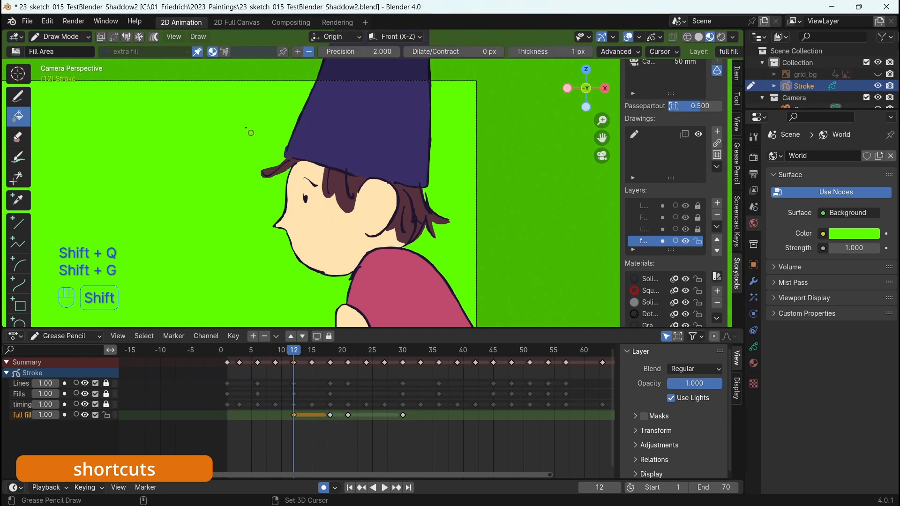
key(shift+q)
key(shift+g)
key(shift+q)
key(shift+g)
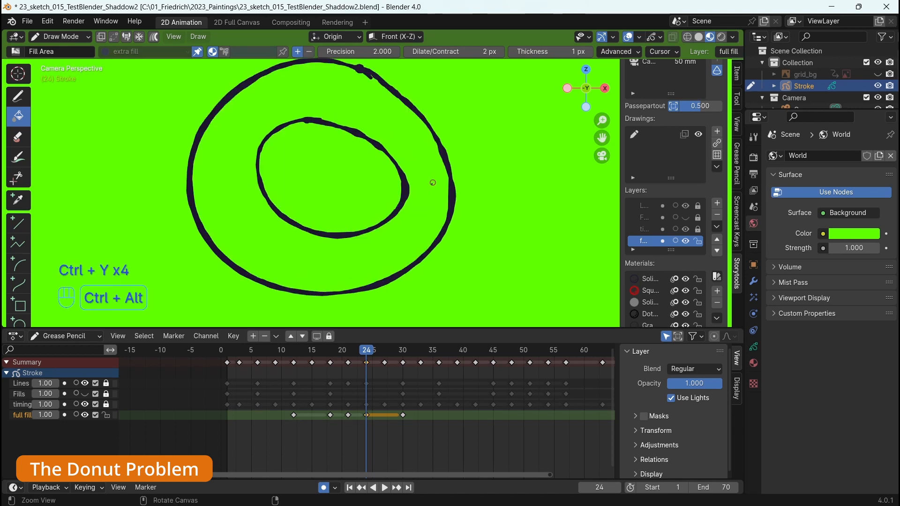
Step: Draw a helper boundary line across the donut outlines at frame 24 and fill the ring with the extra fill material
ctrl+alt+drag(433, 183, 411, 171)
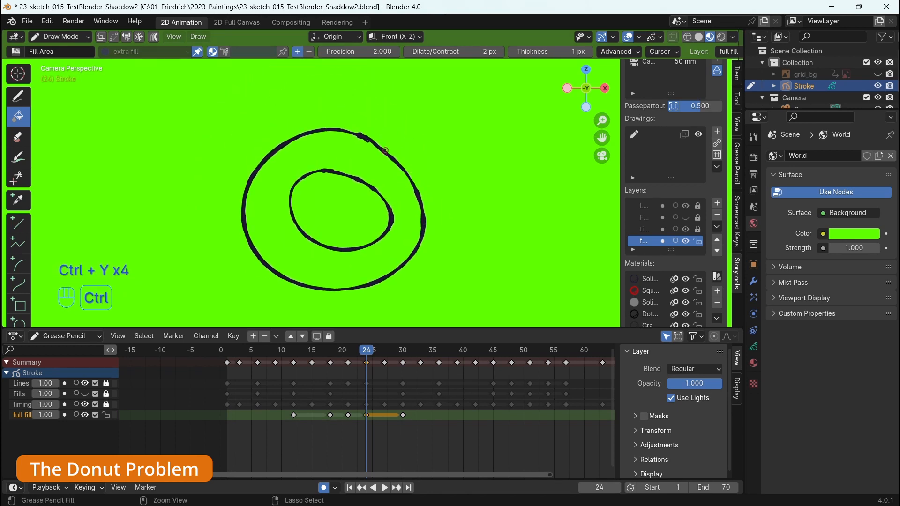
ctrl+shift+click(331, 207)
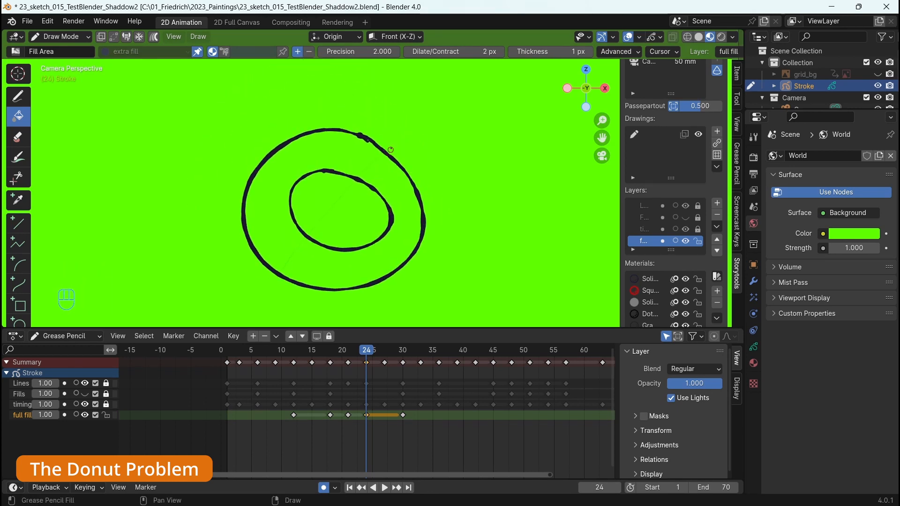
click(396, 186)
click(367, 155)
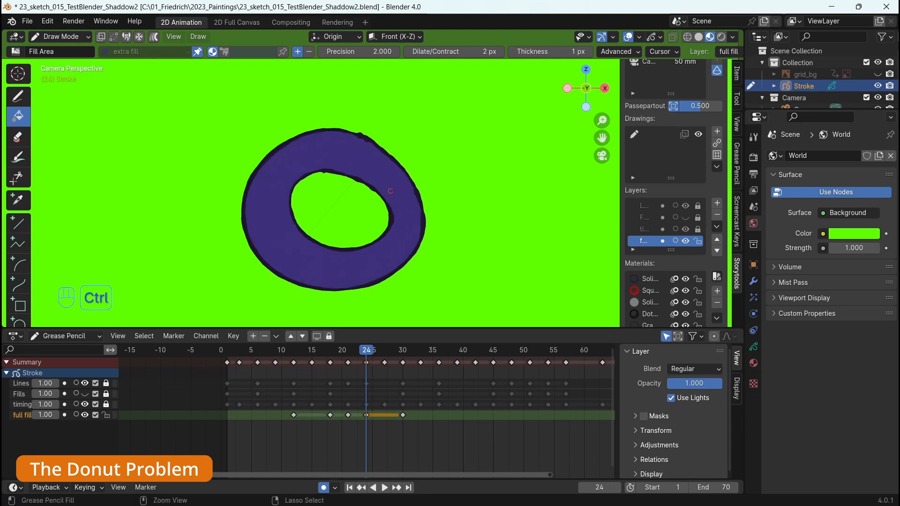
Step: Remove the helper line from the filled donut by cleaning up the boundary strokes
ctrl+alt+drag(441, 135, 220, 51)
click(198, 37)
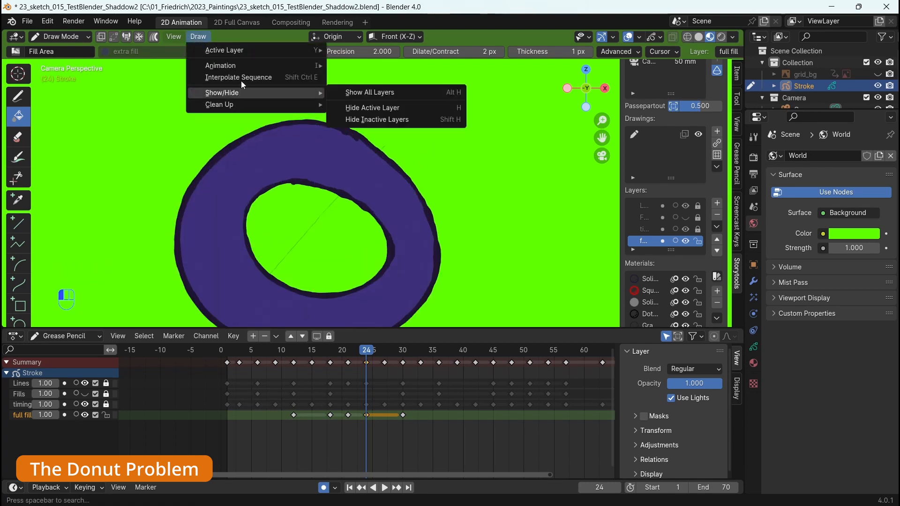
mouse_move(236, 103)
click(356, 104)
Step: Undo the boundary clean-up, the ring fill and the helper line on the donut
key(ctrl+y)
key(ctrl+y)
key(ctrl+y)
key(ctrl+y)
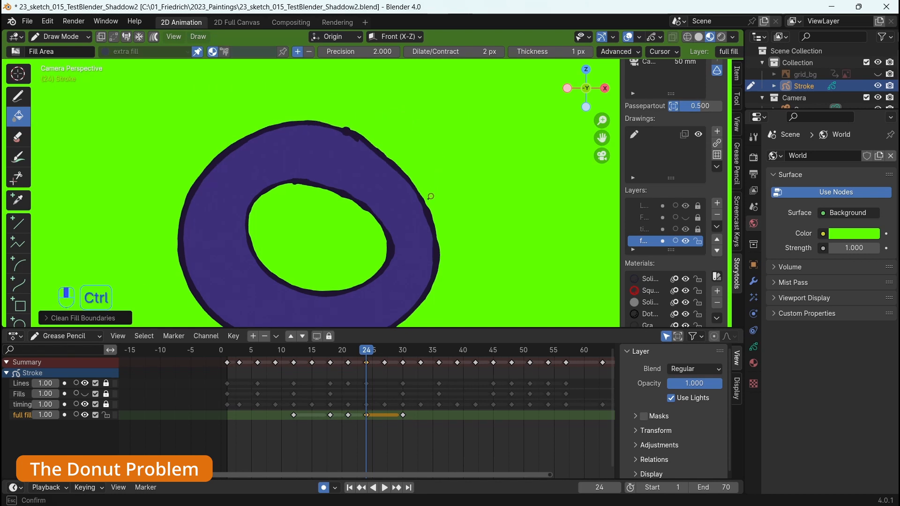
Step: Fill the donut without a helper line, using the extra fill material
alt+drag(364, 217, 357, 199)
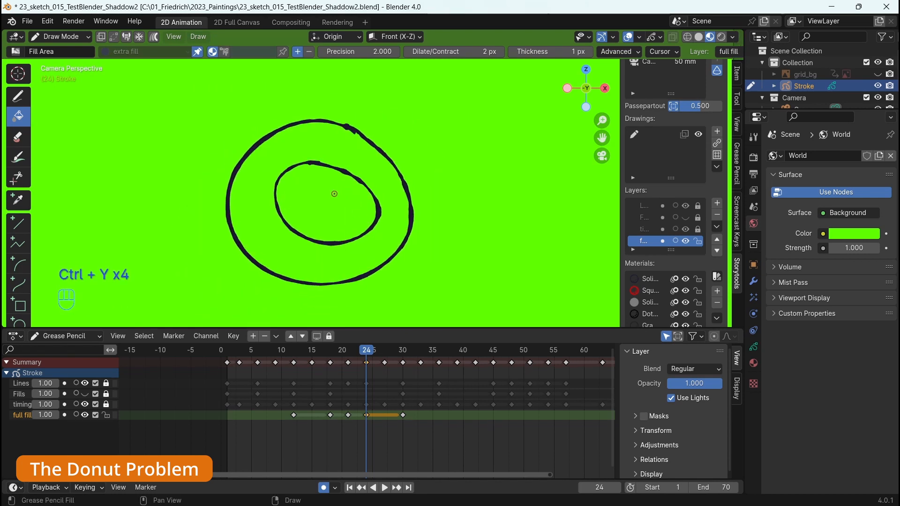
click(367, 165)
Step: Add a fill-only Grease Pencil material with Holdout enabled and name it negative
click(755, 363)
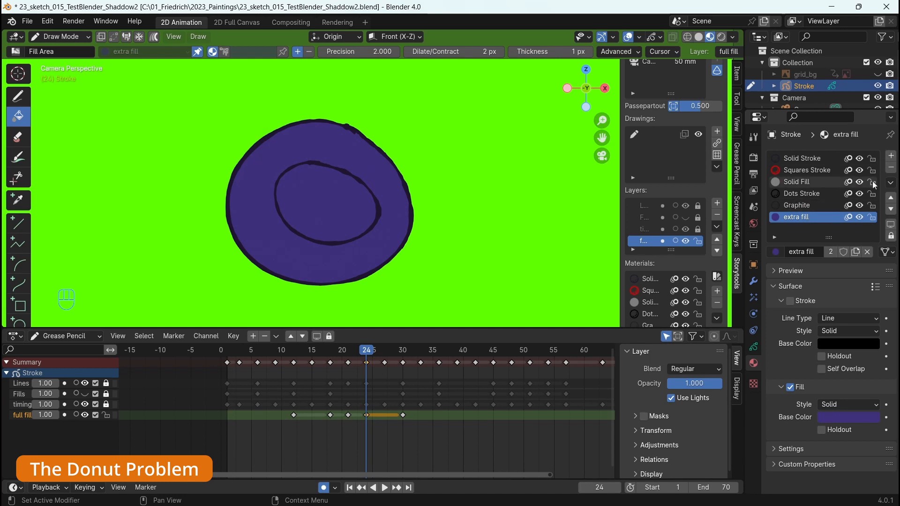
click(892, 157)
click(815, 253)
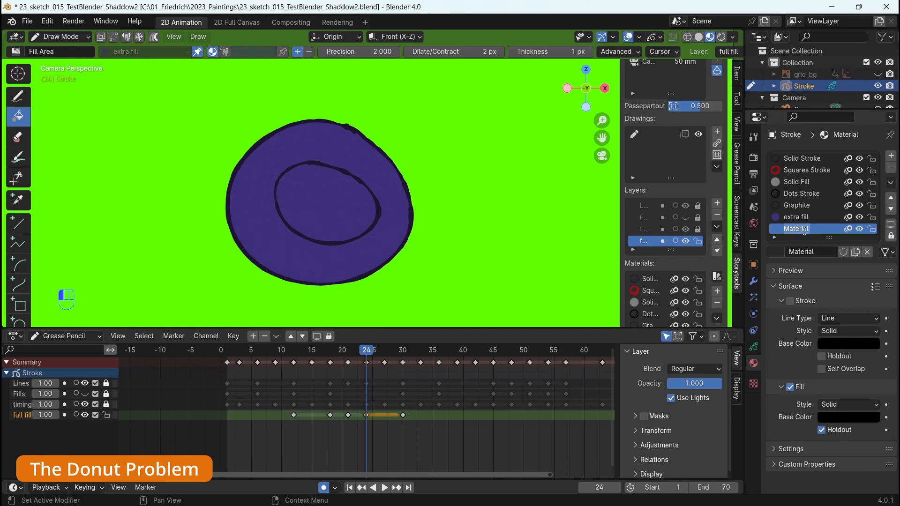
text(negative)
key(Return)
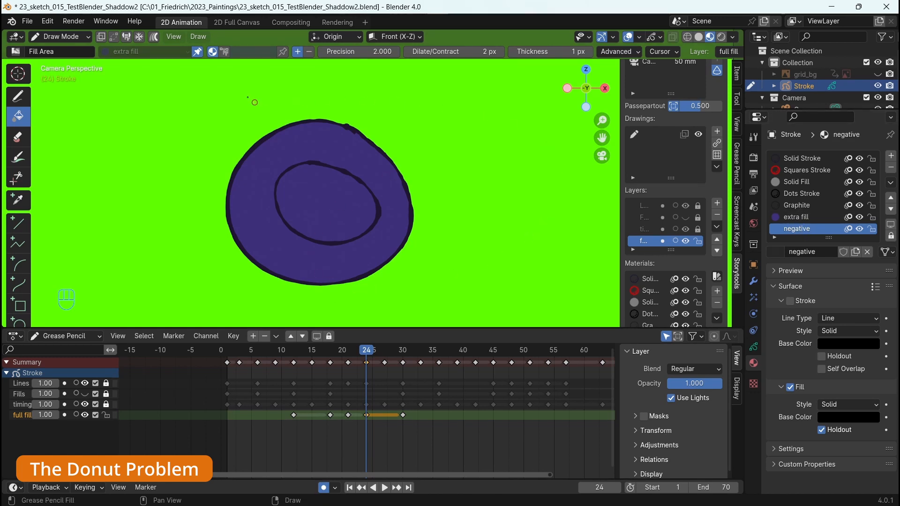
Step: Unpin the Fill brush's material, choose negative and cut out the donut's inner circle with it
click(198, 51)
click(164, 50)
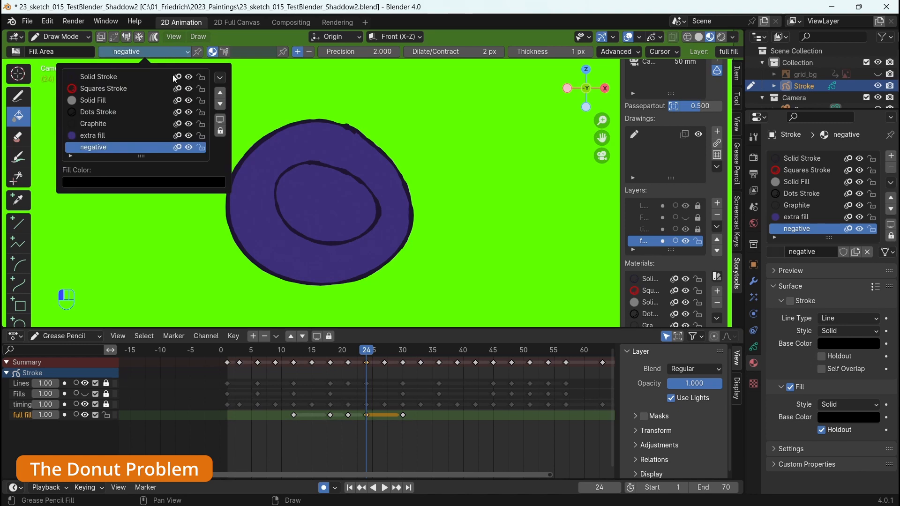
click(117, 147)
click(327, 199)
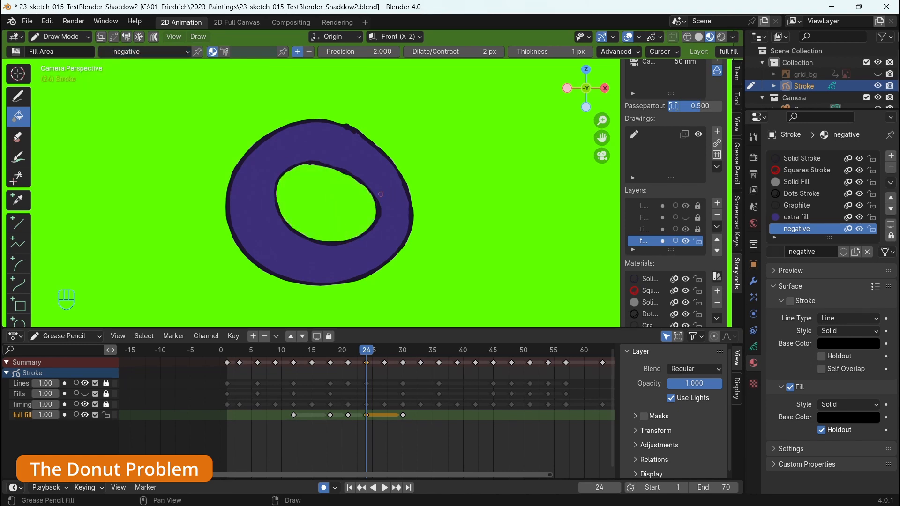
scroll(380, 194, up, 2)
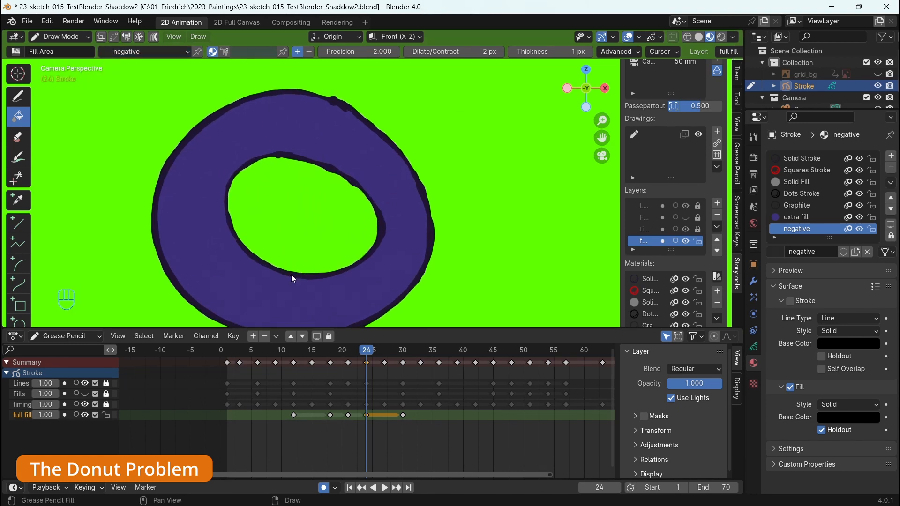
scroll(472, 197, down, 3)
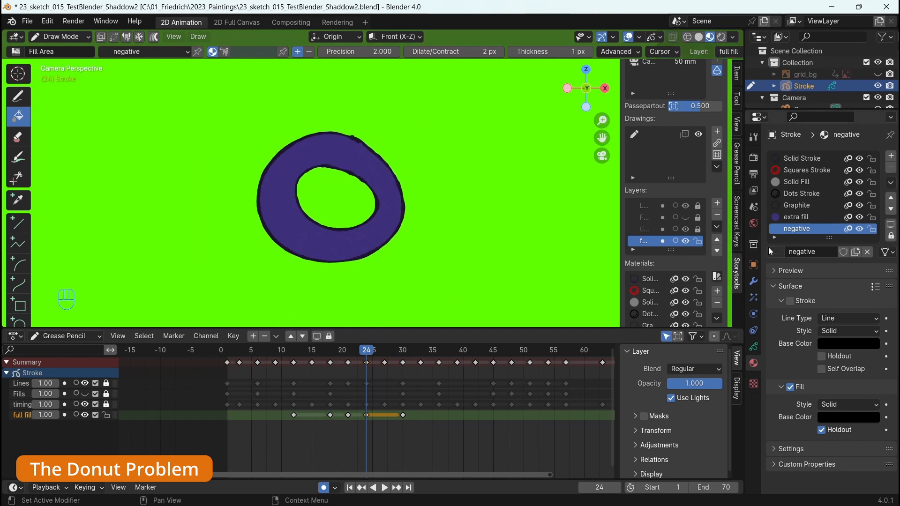
Step: Change the world background color from green to near-white with a value of 1.000
click(753, 223)
click(849, 233)
drag(869, 94, 870, 50)
click(812, 99)
drag(812, 99, 810, 101)
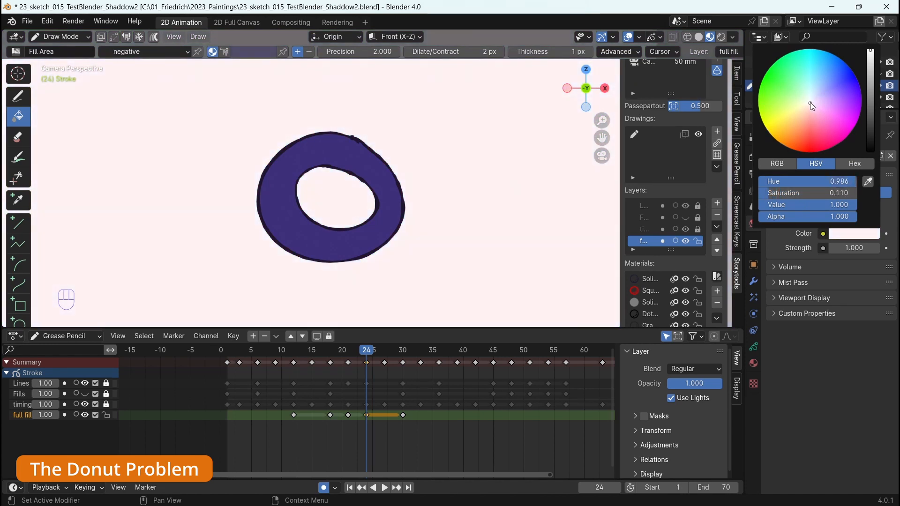
scroll(355, 165, up, 2)
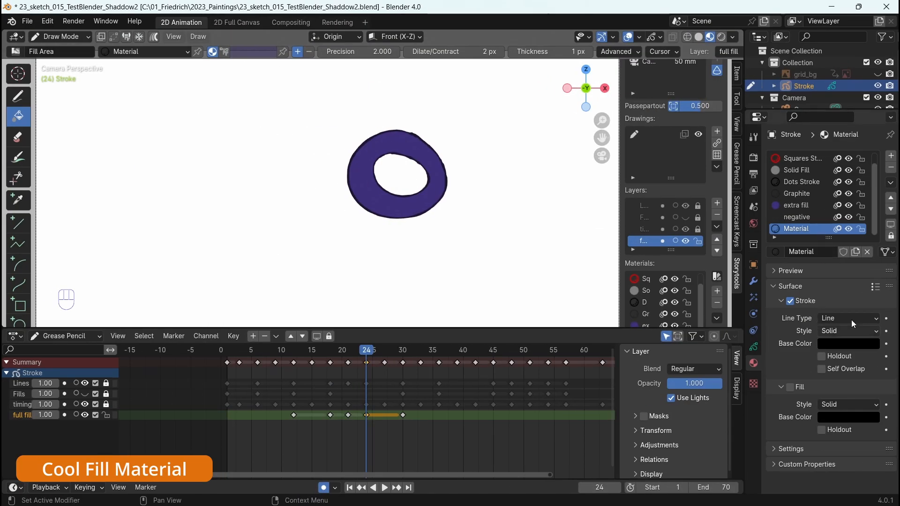
Step: Set the stroke base color of the new material named Material to dark purple
click(829, 343)
drag(870, 216, 828, 205)
drag(870, 200, 870, 224)
drag(835, 204, 871, 230)
click(843, 201)
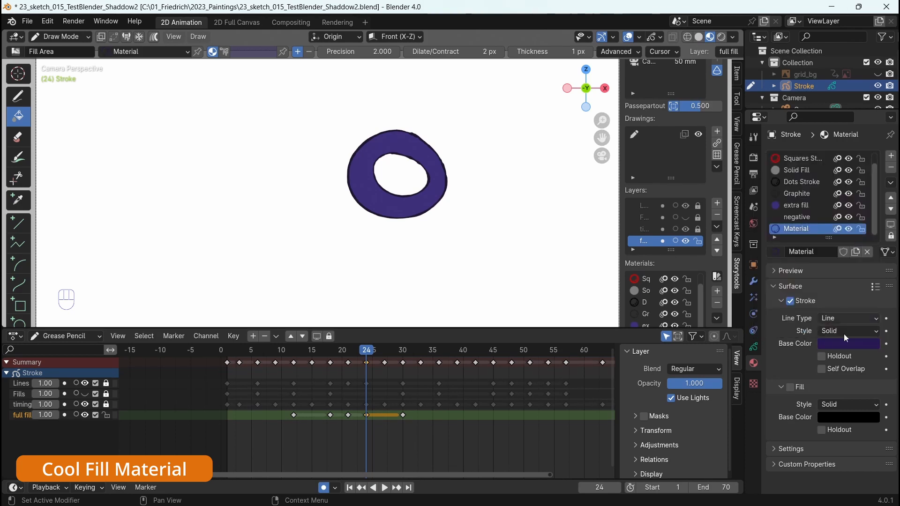
Step: Enable the new material's fill, set its base color to ochre yellow, and use it for the Draw tool on a new layer
click(841, 417)
drag(868, 270, 870, 281)
click(833, 271)
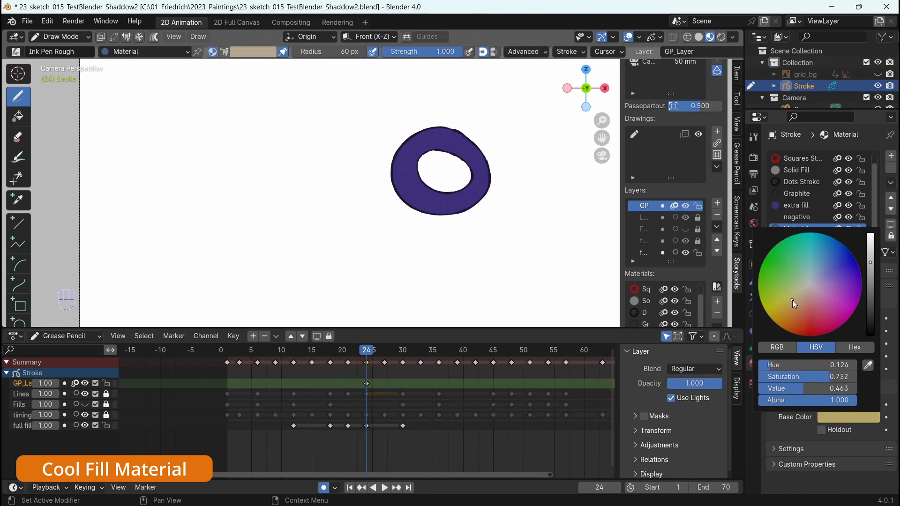
mouse_move(793, 302)
mouse_down()
mouse_move(793, 309)
mouse_move(799, 297)
mouse_up()
Step: Draw a large rounded fruit shape beside the donut with two leaf shapes rising from it, undoing one stray stroke
mouse_move(290, 184)
mouse_down()
mouse_move(279, 292)
mouse_move(315, 208)
mouse_up()
ctrl+alt+drag(355, 242, 341, 219)
alt+drag(341, 220, 381, 206)
key(ctrl+y)
mouse_move(235, 190)
mouse_down()
mouse_move(331, 261)
mouse_move(315, 179)
mouse_move(249, 169)
mouse_move(261, 169)
mouse_up()
mouse_move(326, 123)
mouse_down()
mouse_move(334, 137)
mouse_move(327, 125)
mouse_up()
mouse_move(322, 92)
mouse_down()
mouse_move(301, 142)
mouse_move(335, 92)
mouse_up()
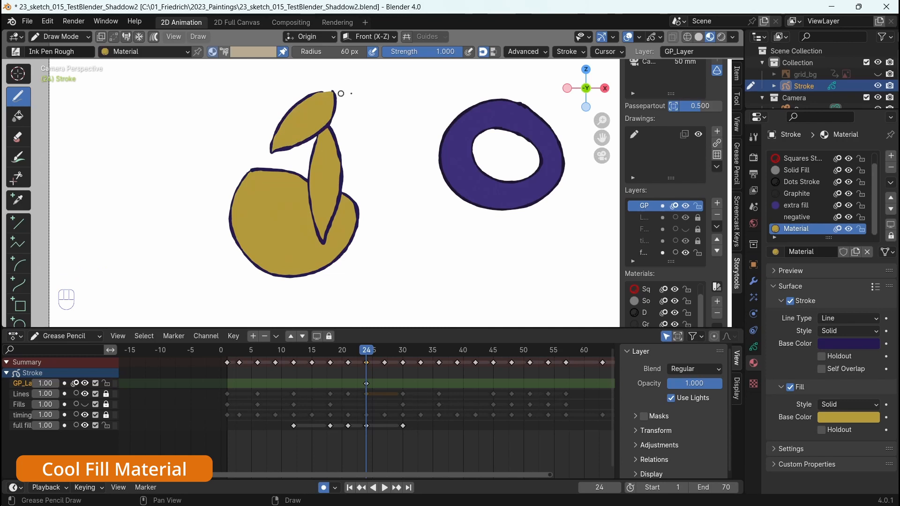
Step: Draw more leaves above the fruit shape, including an upper leaf with a curved center vein
alt+drag(383, 122, 429, 199)
mouse_move(378, 164)
mouse_down()
mouse_move(288, 183)
mouse_move(384, 166)
mouse_up()
alt+drag(459, 159, 479, 185)
mouse_move(431, 134)
mouse_down()
mouse_move(486, 204)
mouse_move(430, 128)
mouse_up()
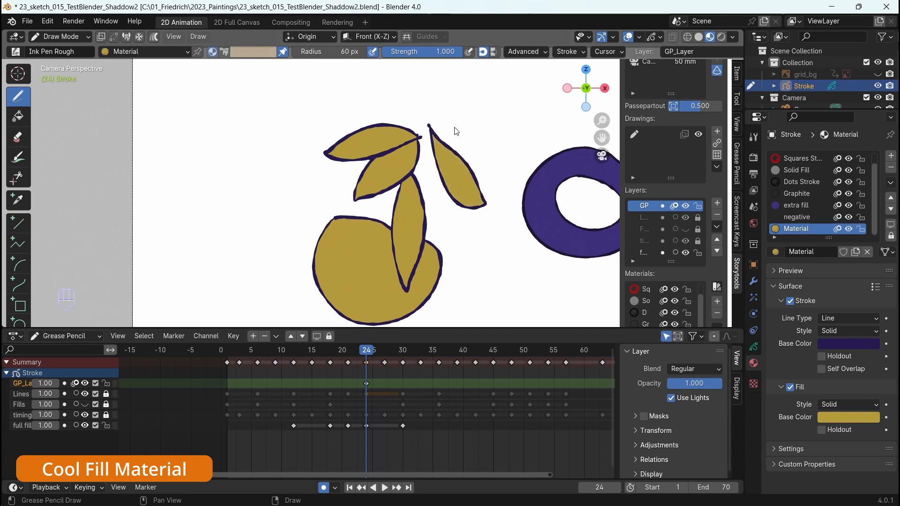
mouse_move(502, 131)
alt+mouse_down()
mouse_move(490, 201)
mouse_move(402, 144)
alt+mouse_up()
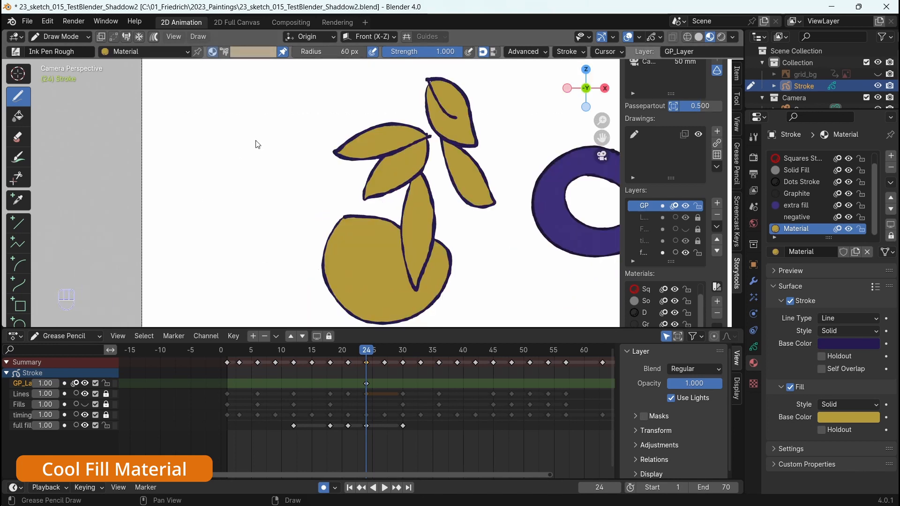
Step: Draw a separate leaf cluster and small round shapes beside the fruit, placing the additional strokes behind existing ones
mouse_move(216, 164)
mouse_down()
mouse_move(193, 263)
mouse_move(229, 178)
mouse_move(217, 164)
mouse_move(233, 248)
mouse_move(227, 151)
mouse_move(257, 216)
mouse_move(241, 137)
mouse_move(229, 135)
mouse_up()
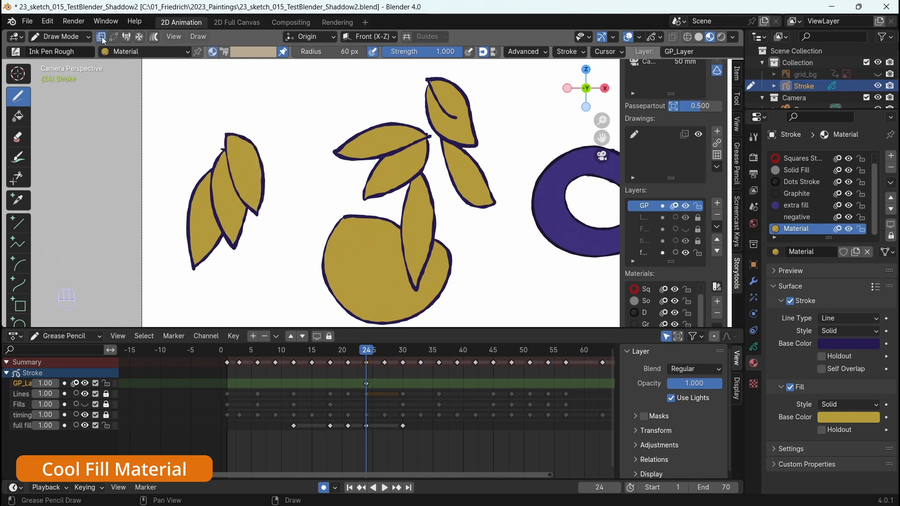
mouse_move(232, 133)
mouse_down()
mouse_move(283, 195)
mouse_move(233, 124)
mouse_move(303, 157)
mouse_move(233, 122)
mouse_move(255, 112)
mouse_up()
drag(255, 113, 234, 123)
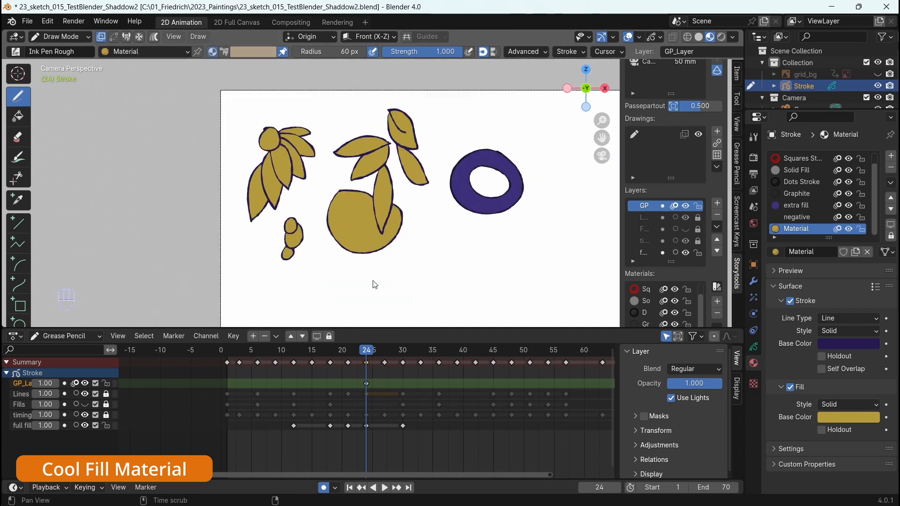
Step: Change the material's fill base color to light green with hue 0.277, saturation 0.749 and value 0.637
click(833, 418)
drag(853, 310, 783, 295)
mouse_move(865, 253)
mouse_down()
mouse_move(863, 282)
mouse_move(866, 254)
mouse_up()
drag(790, 293, 806, 267)
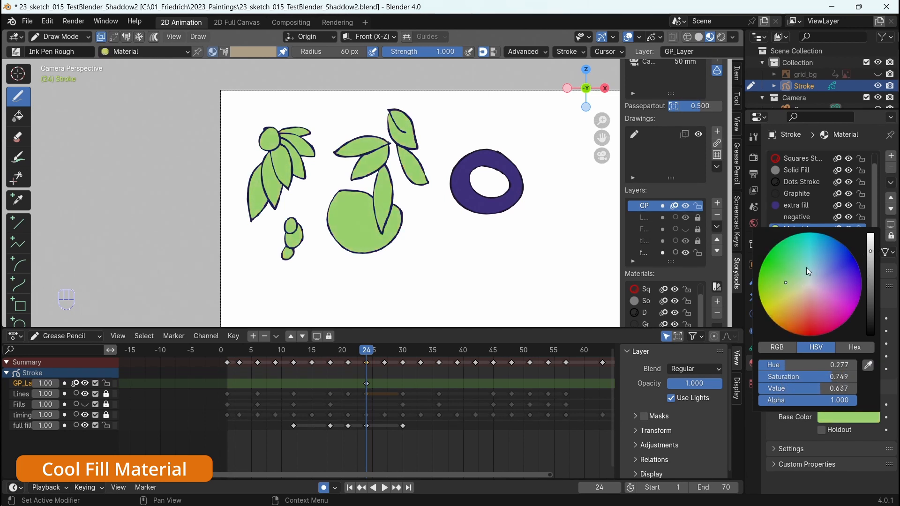